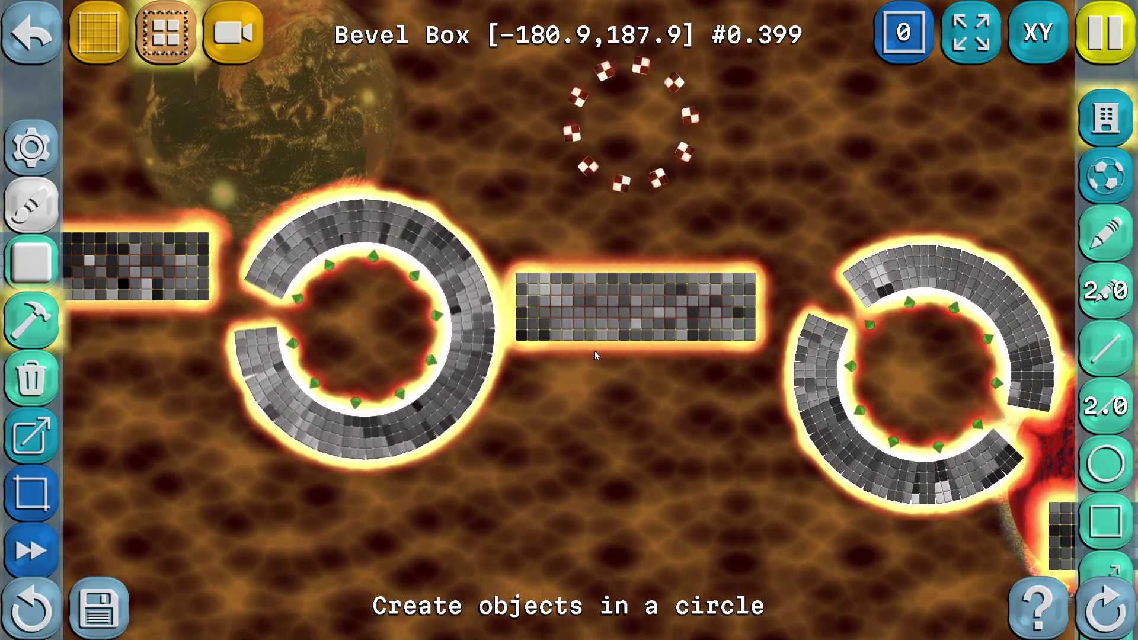
# Step: Examine the existing rotating rings and the platforms between them across the running level
pyautogui.moveTo(847, 405); pyautogui.dragTo(416, 276)
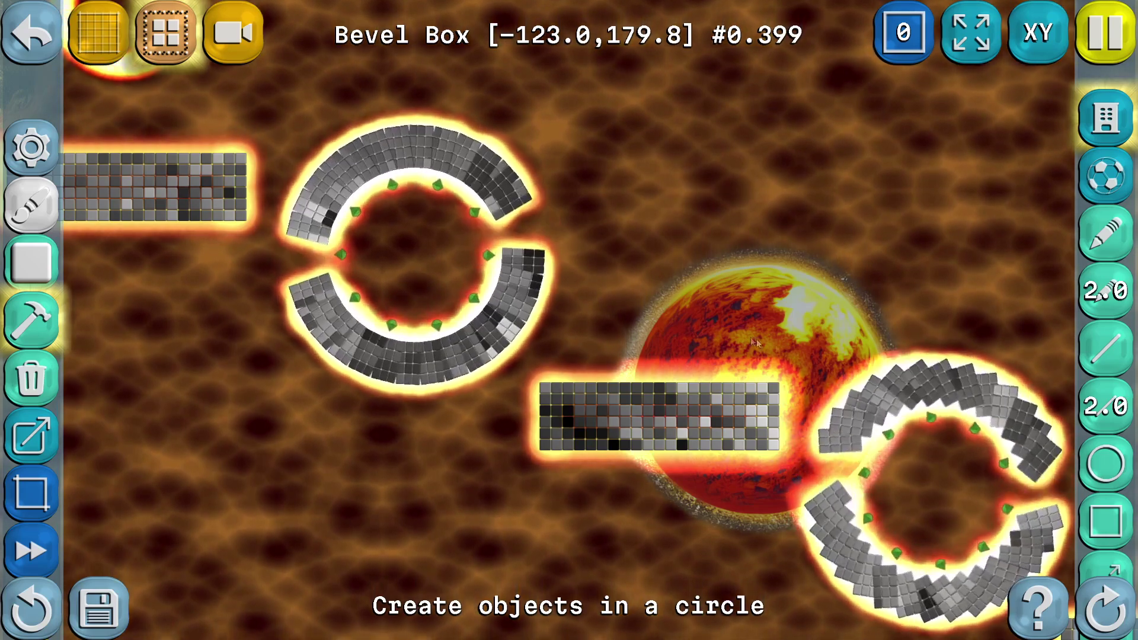
pyautogui.moveTo(975, 446); pyautogui.dragTo(667, 251)
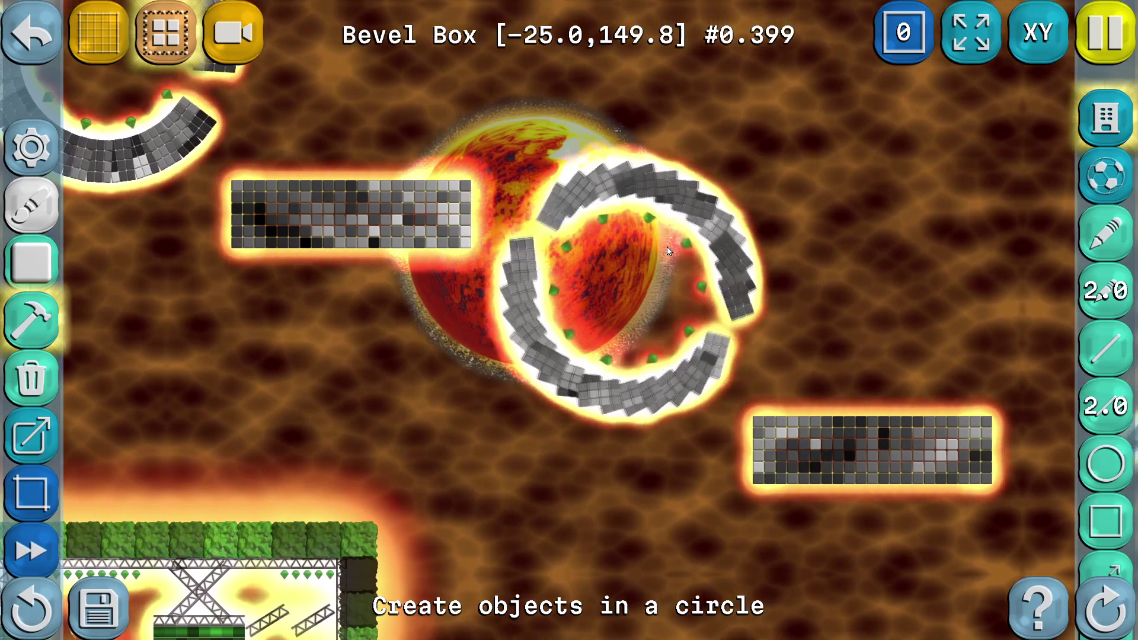
pyautogui.moveTo(927, 339); pyautogui.dragTo(491, 151)
pyautogui.moveTo(844, 325); pyautogui.dragTo(484, 226)
pyautogui.scroll(-3, 484, 226)
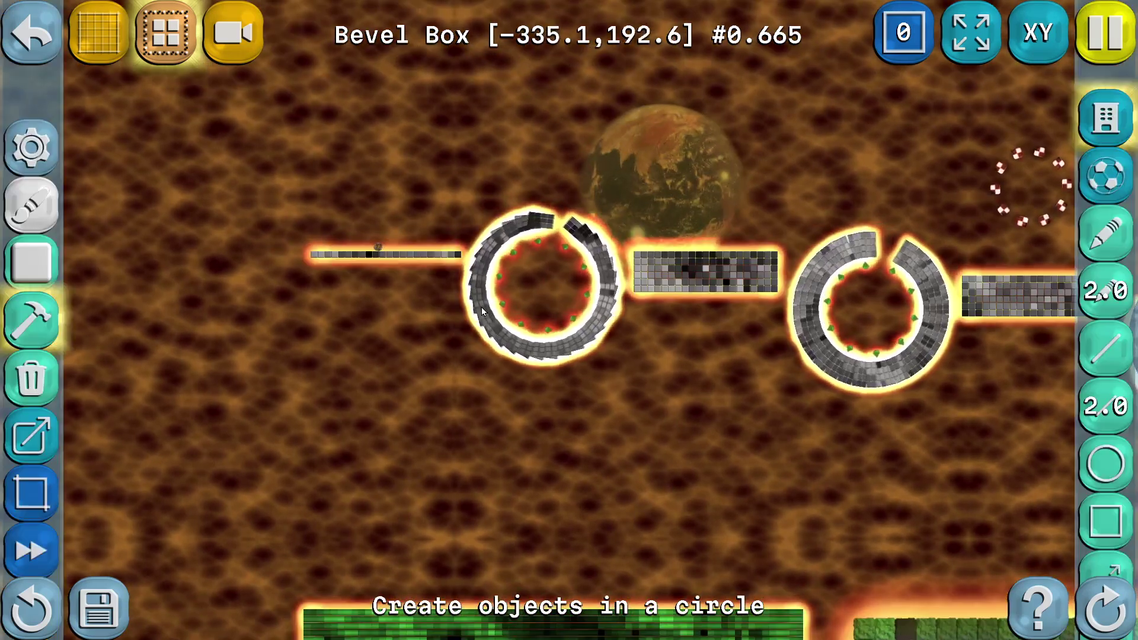
pyautogui.scroll(2, 482, 311)
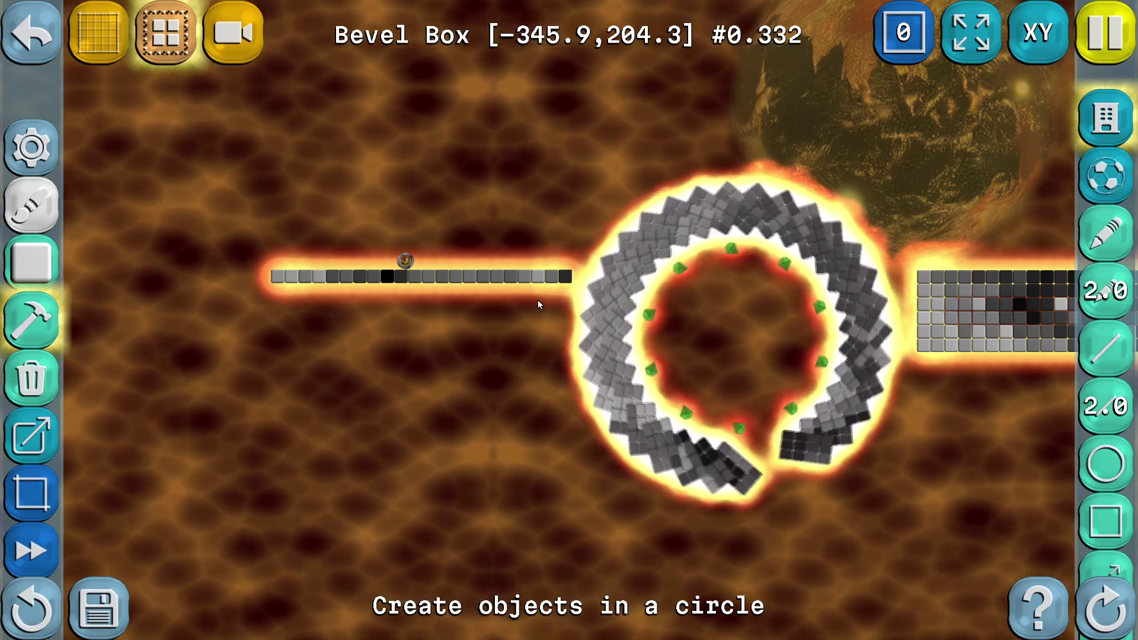
# Step: Pause the level's animation and choose Metal Box from the box shapes as the object to create
pyautogui.click(1086, 30)
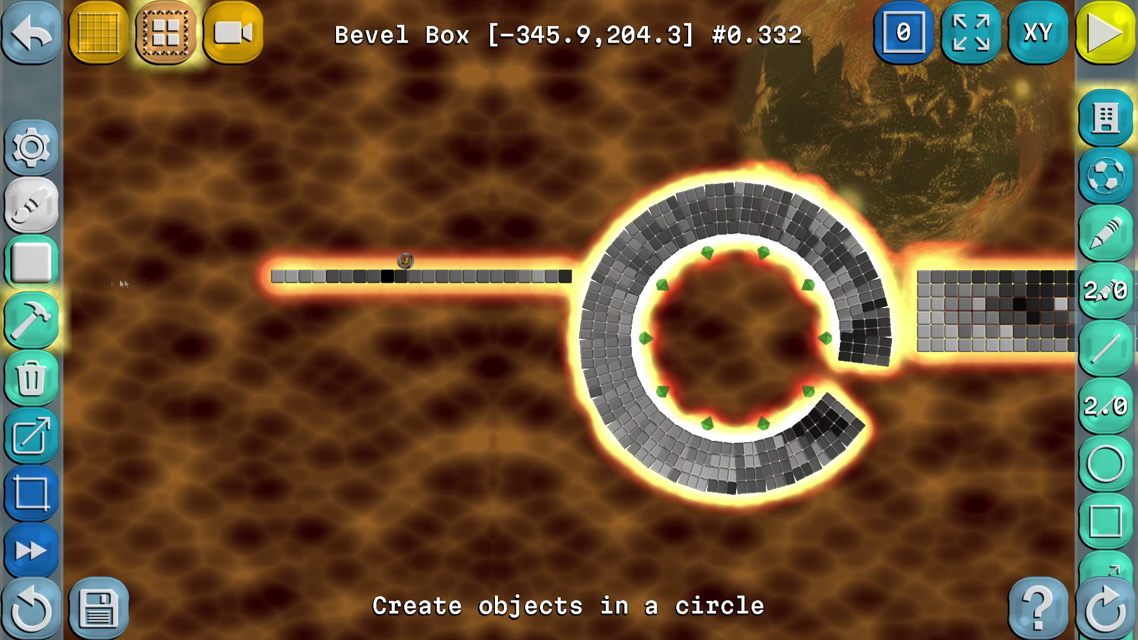
pyautogui.click(26, 261)
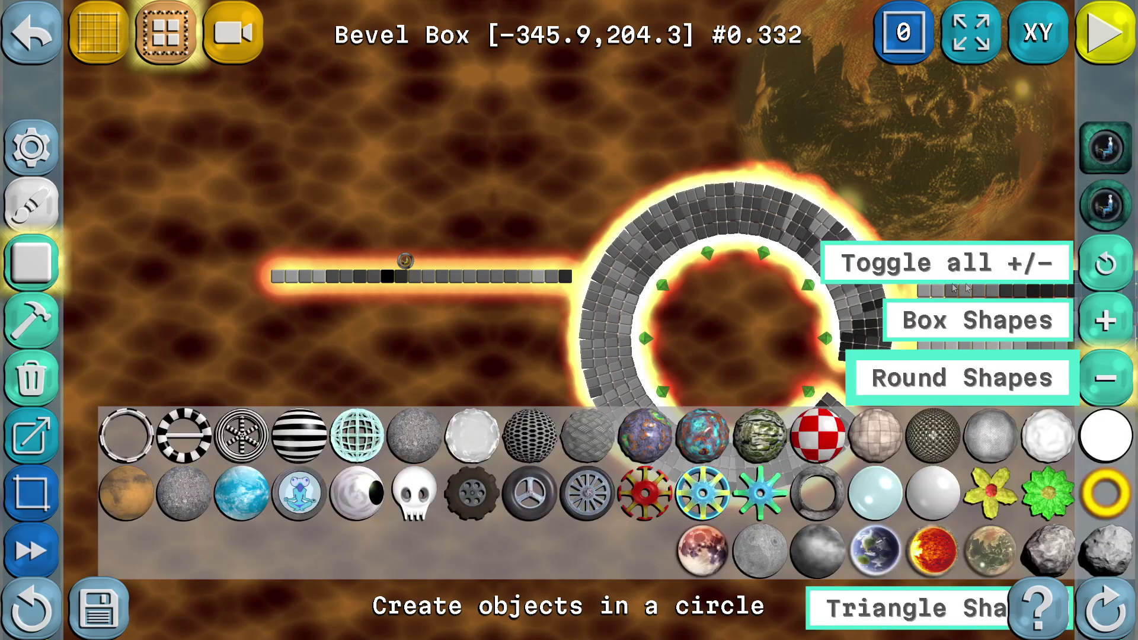
pyautogui.click(1104, 322)
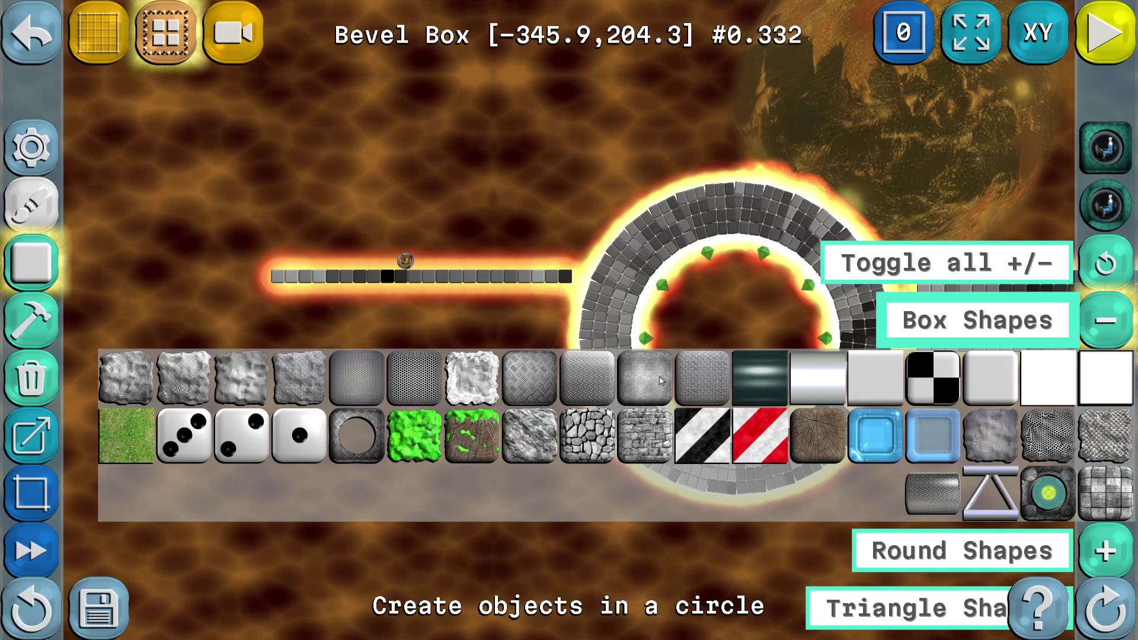
pyautogui.click(649, 382)
pyautogui.moveTo(448, 109); pyautogui.dragTo(437, 220, button='right')
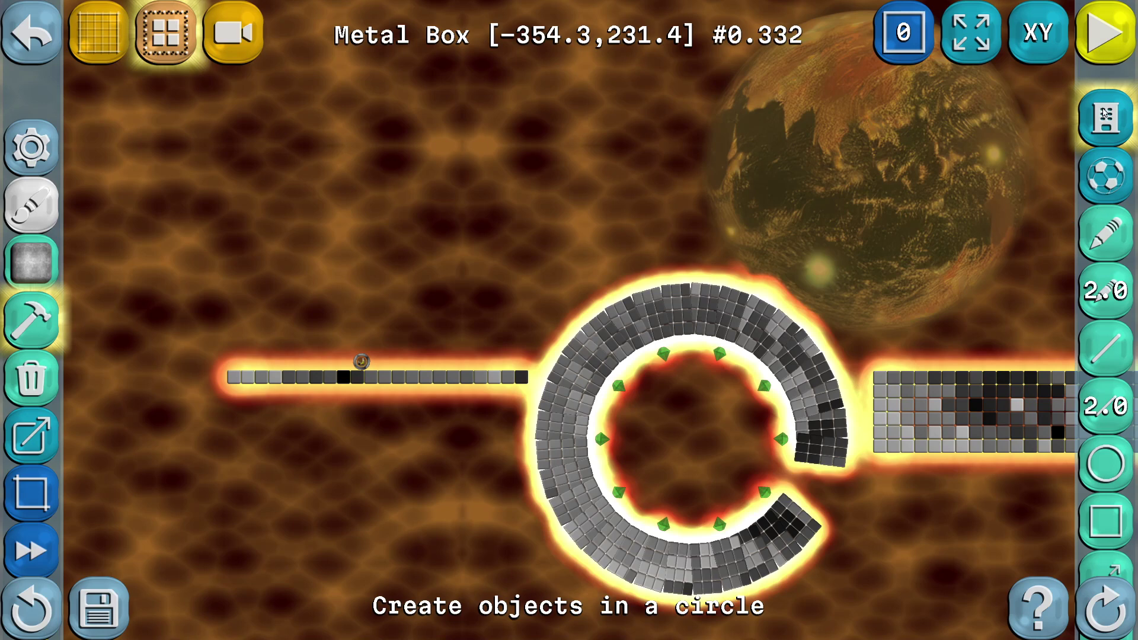
# Step: Reset the spiral offset of the circle creation tool to its default of 0.0
pyautogui.scroll(-3, 1104, 112)
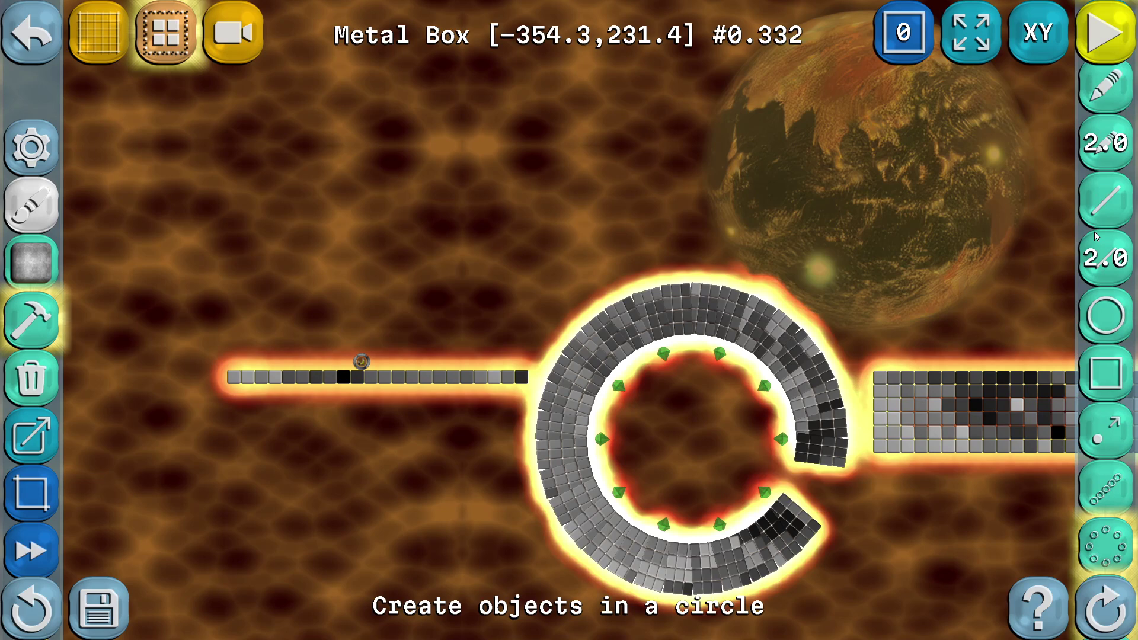
pyautogui.scroll(-2, 1102, 255)
pyautogui.scroll(-2, 1108, 304)
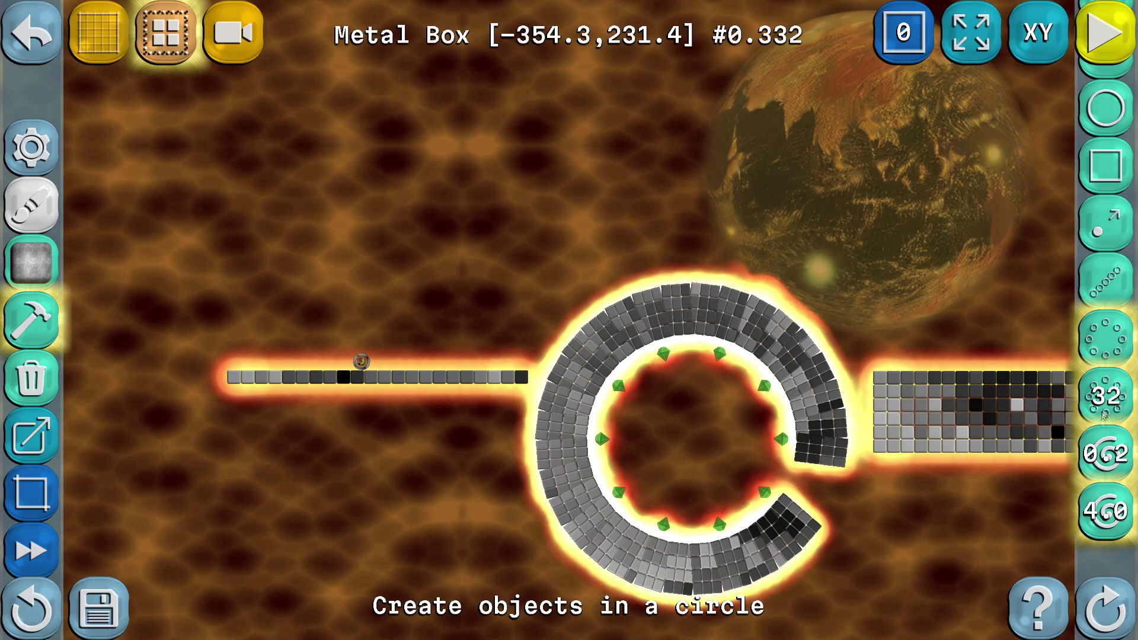
pyautogui.click(1102, 452)
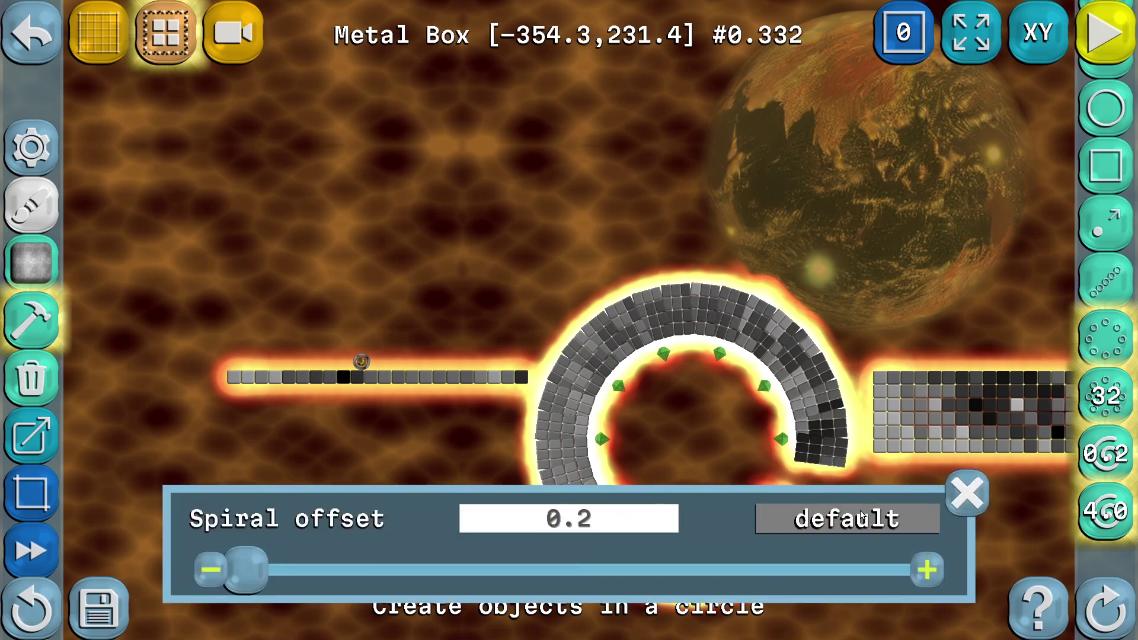
pyautogui.click(861, 516)
pyautogui.click(953, 492)
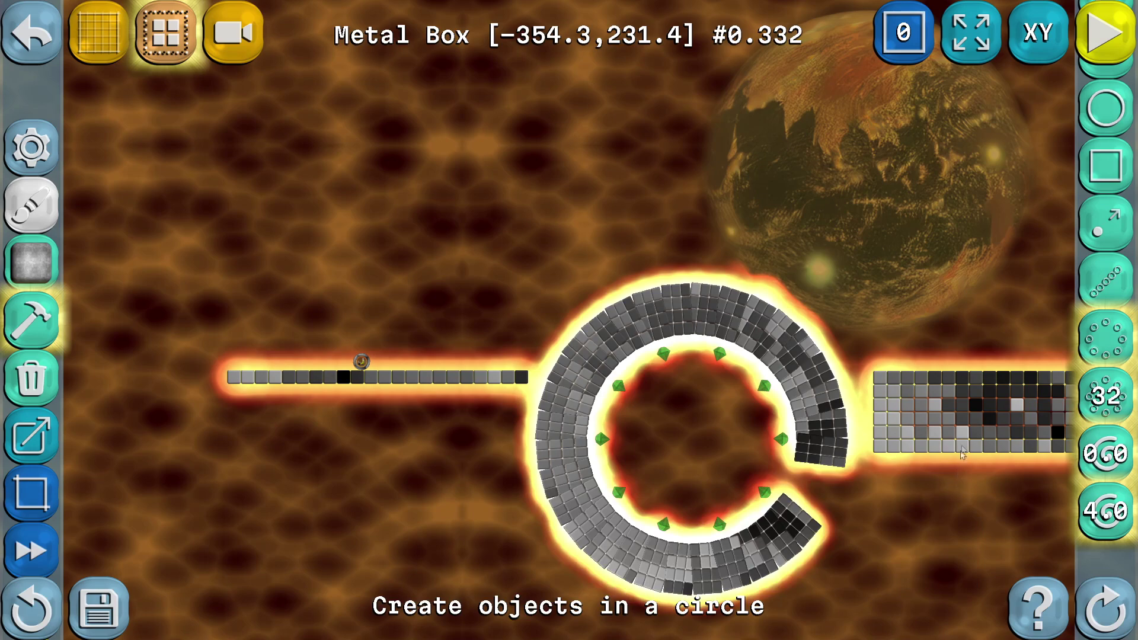
# Step: Create a circle of 32 metal boxes in the empty area above the thin platform
pyautogui.moveTo(582, 161); pyautogui.dragTo(872, 208)
pyautogui.moveTo(813, 158); pyautogui.dragTo(682, 209)
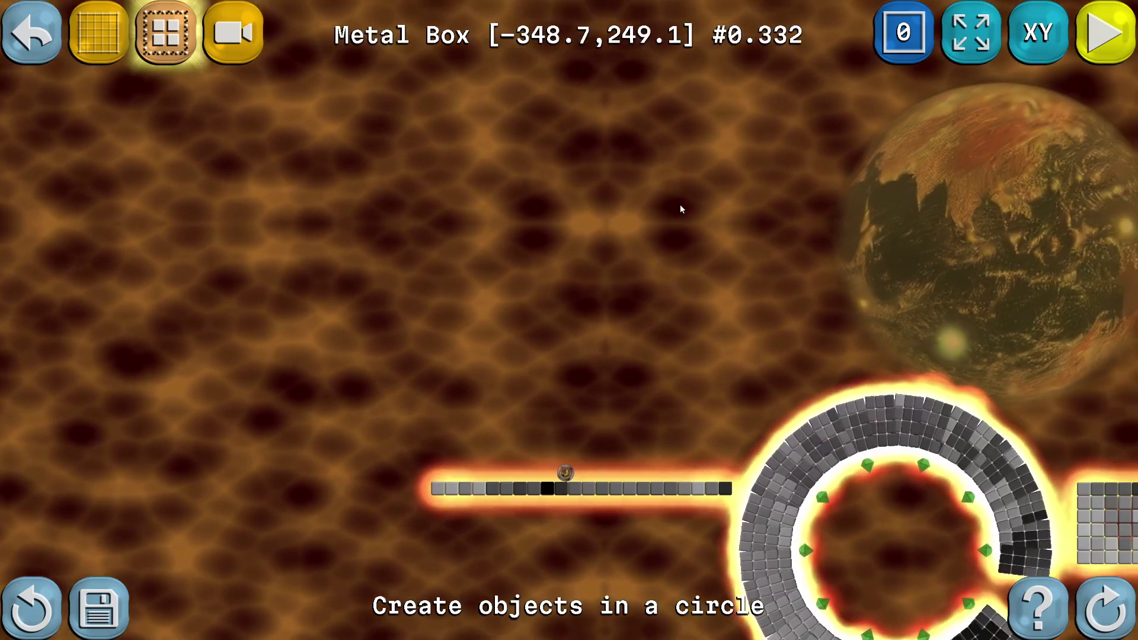
pyautogui.moveTo(508, 217); pyautogui.dragTo(774, 234)
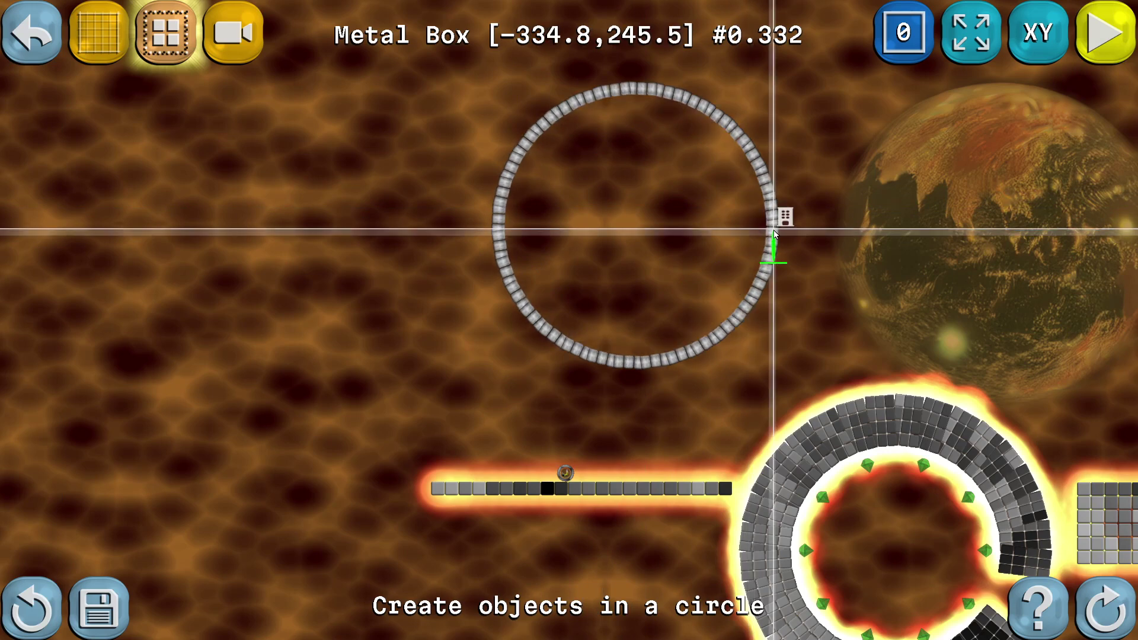
pyautogui.moveTo(772, 232); pyautogui.dragTo(767, 232)
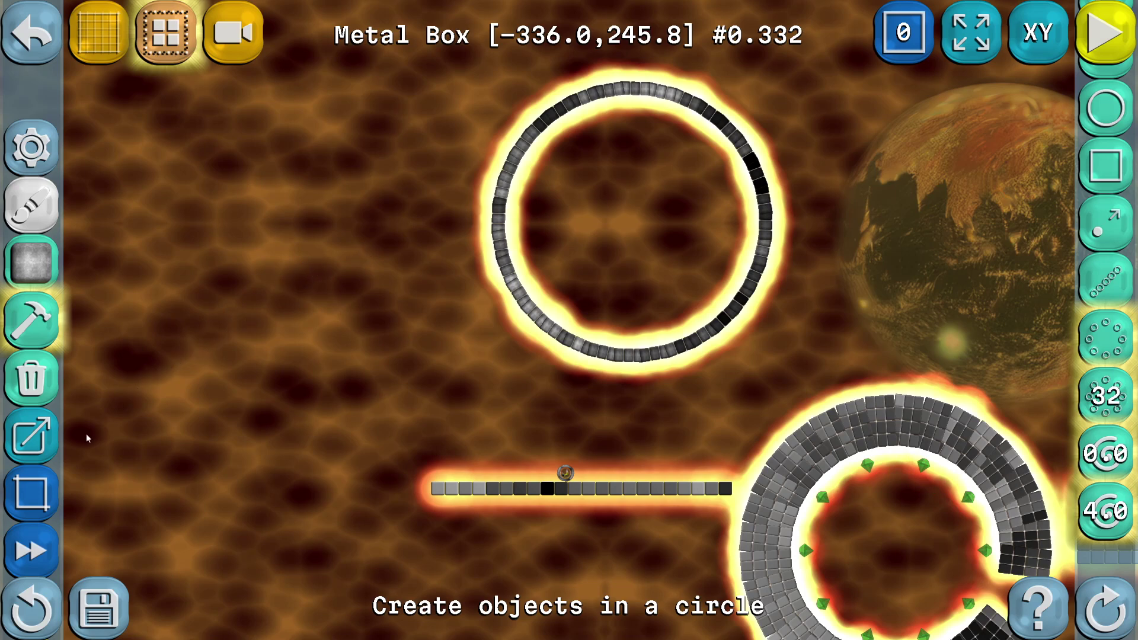
# Step: Select all 32 metal boxes of the new circle with a rectangular selection
pyautogui.scroll(-3, 43, 448)
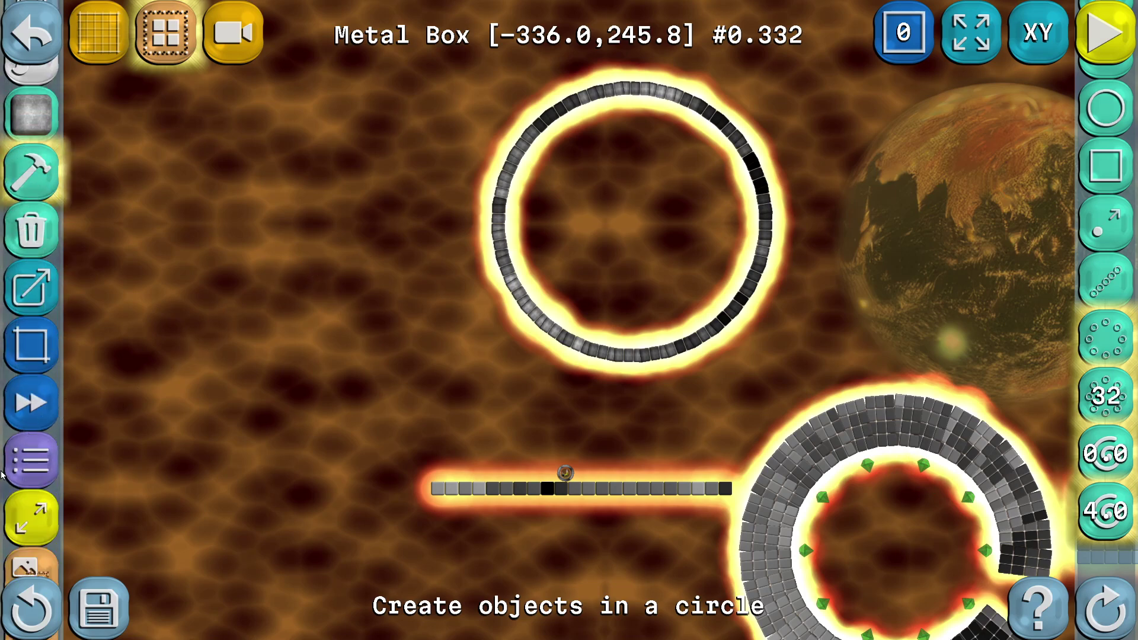
pyautogui.click(28, 459)
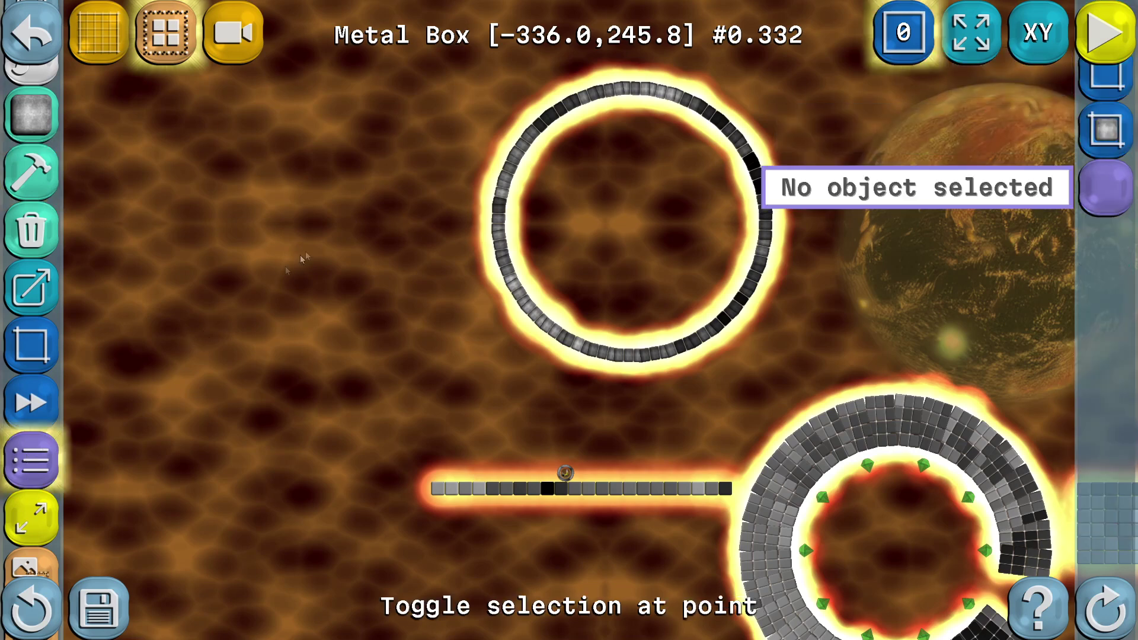
pyautogui.click(1110, 86)
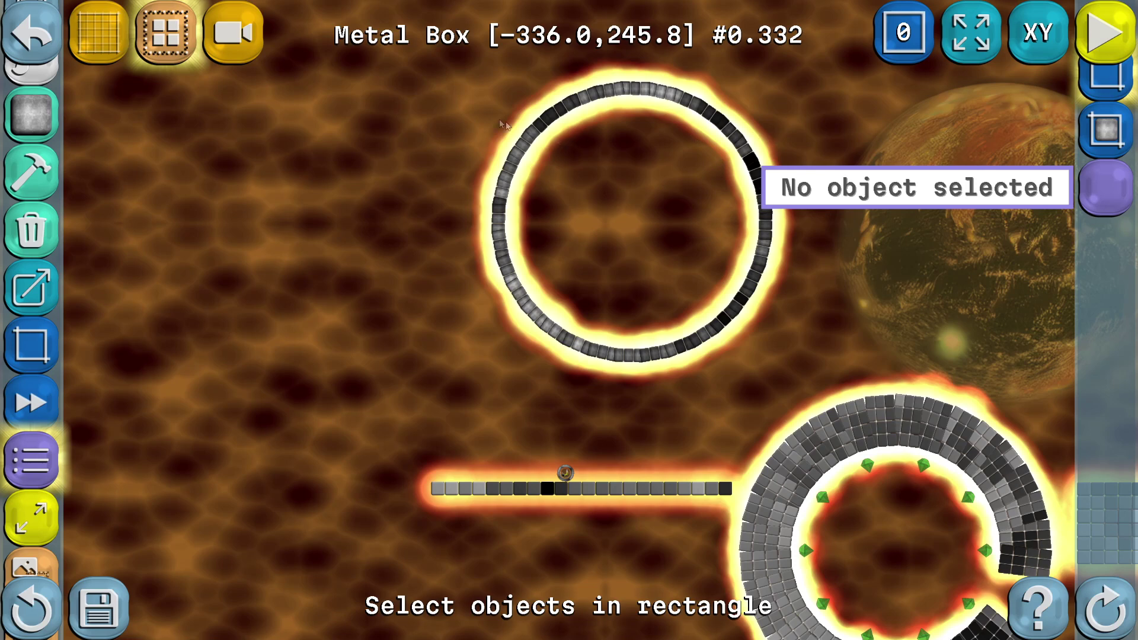
pyautogui.moveTo(464, 68); pyautogui.dragTo(793, 381)
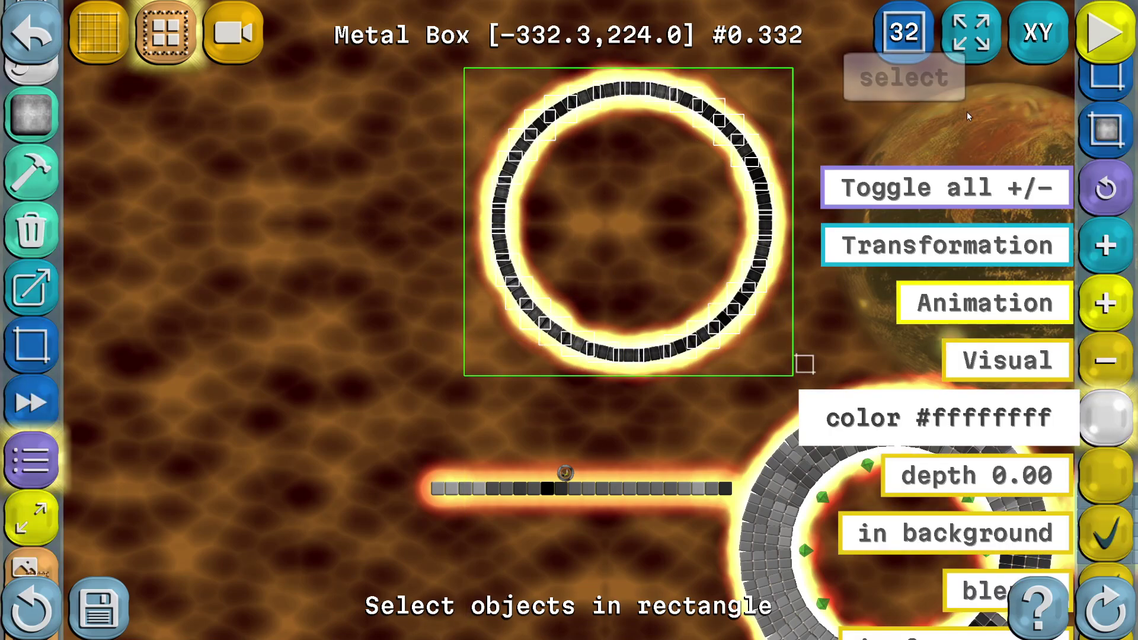
# Step: Set the second size value of the selected boxes to 10.00 in their transformation properties, keeping the first at 4.33
pyautogui.click(1097, 186)
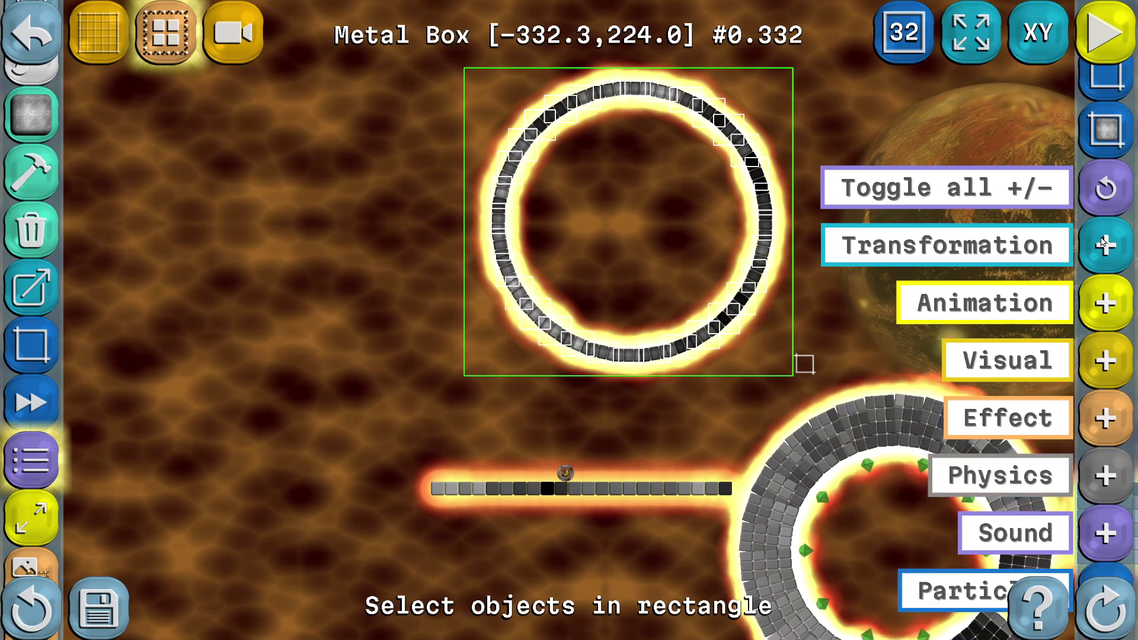
pyautogui.click(1104, 243)
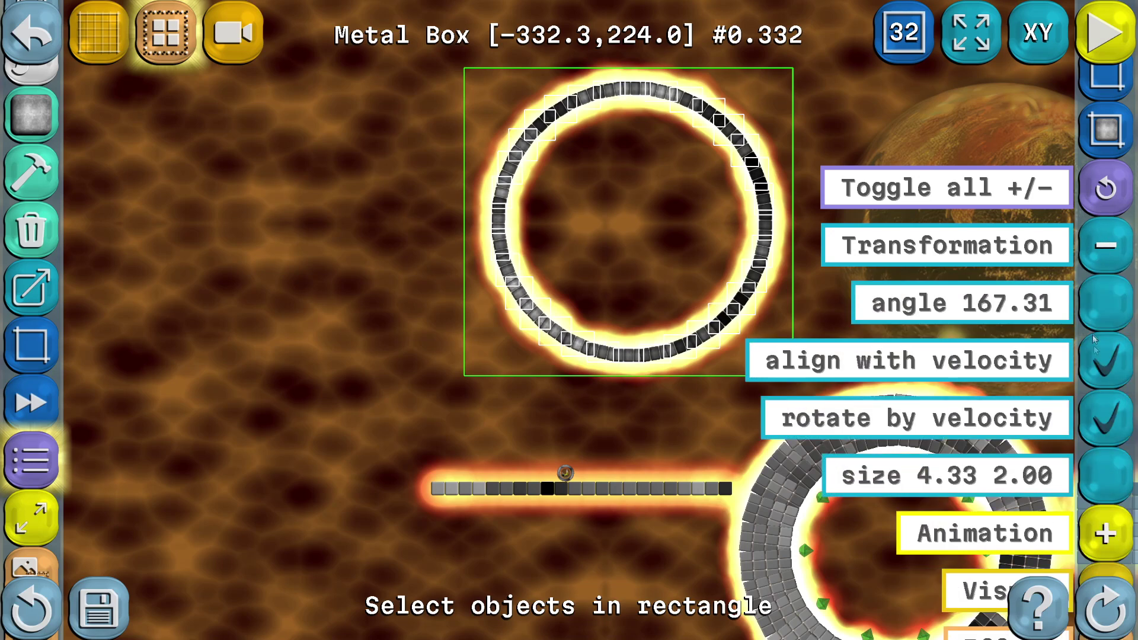
pyautogui.click(1104, 471)
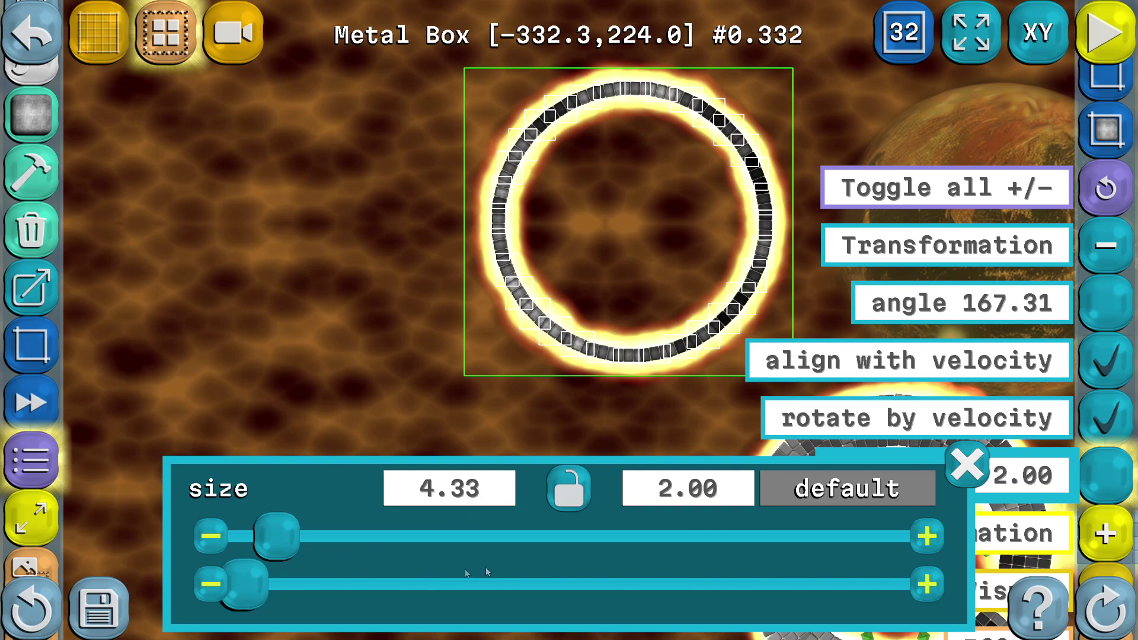
pyautogui.moveTo(268, 584); pyautogui.dragTo(345, 603)
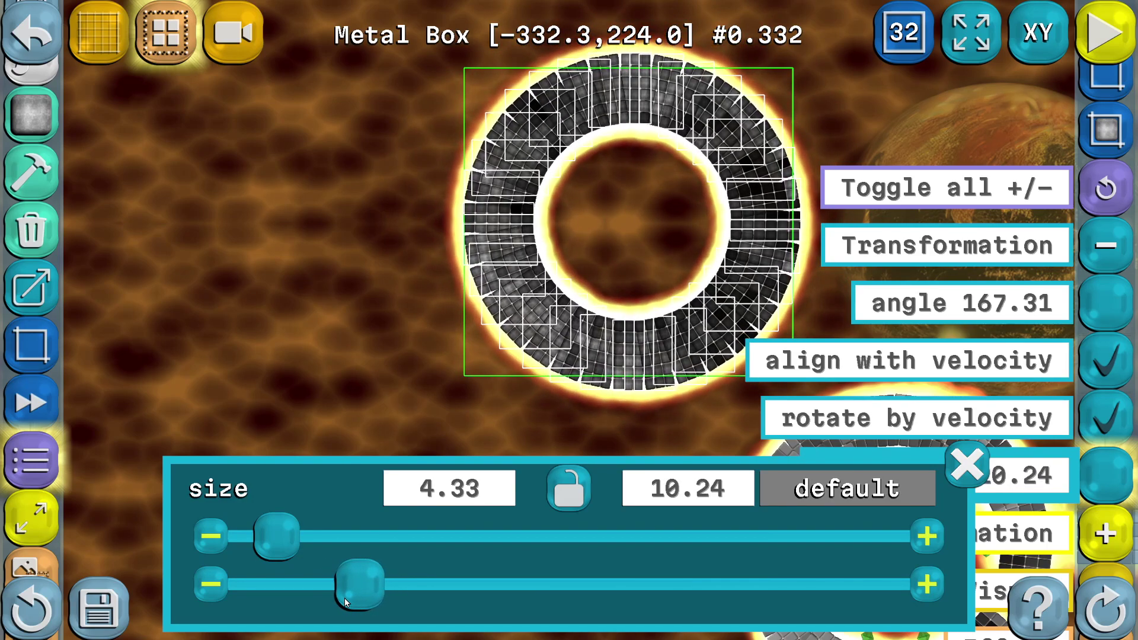
pyautogui.click(209, 583)
pyautogui.click(209, 583)
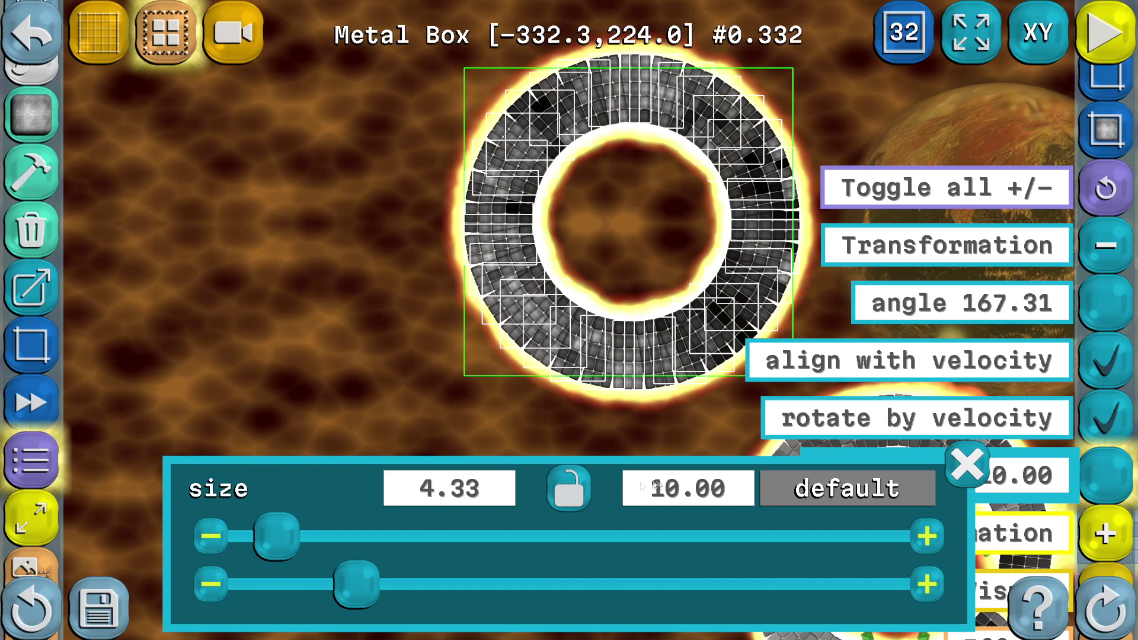
pyautogui.click(965, 462)
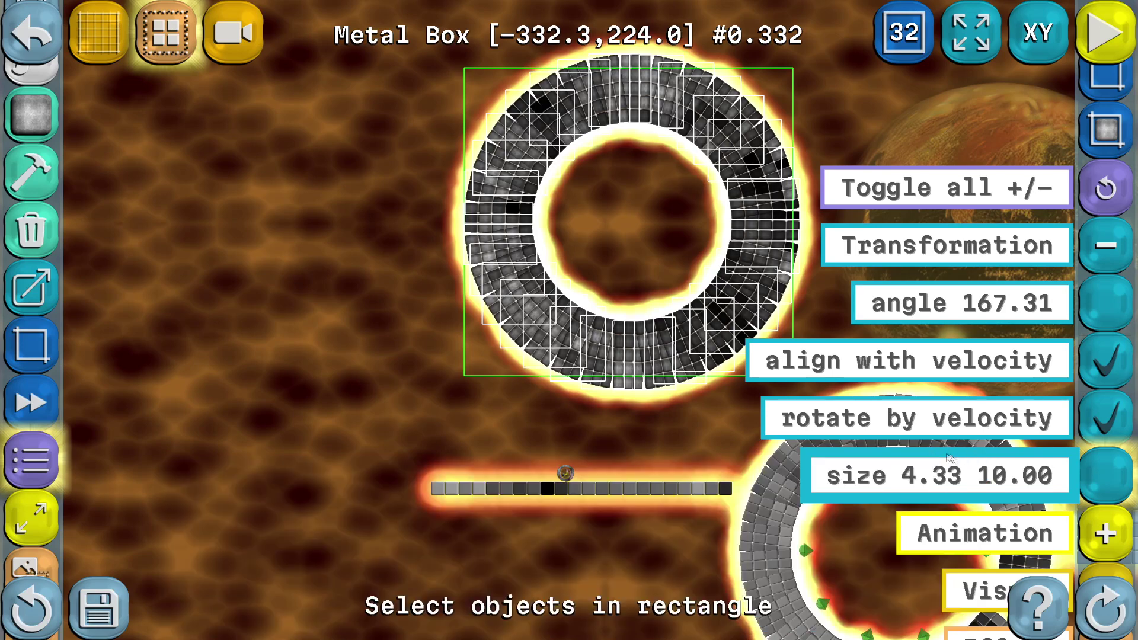
# Step: Animate the selected boxes along a circle drawn through the middle of their ring, from one side to the other
pyautogui.moveTo(785, 125); pyautogui.dragTo(633, 176)
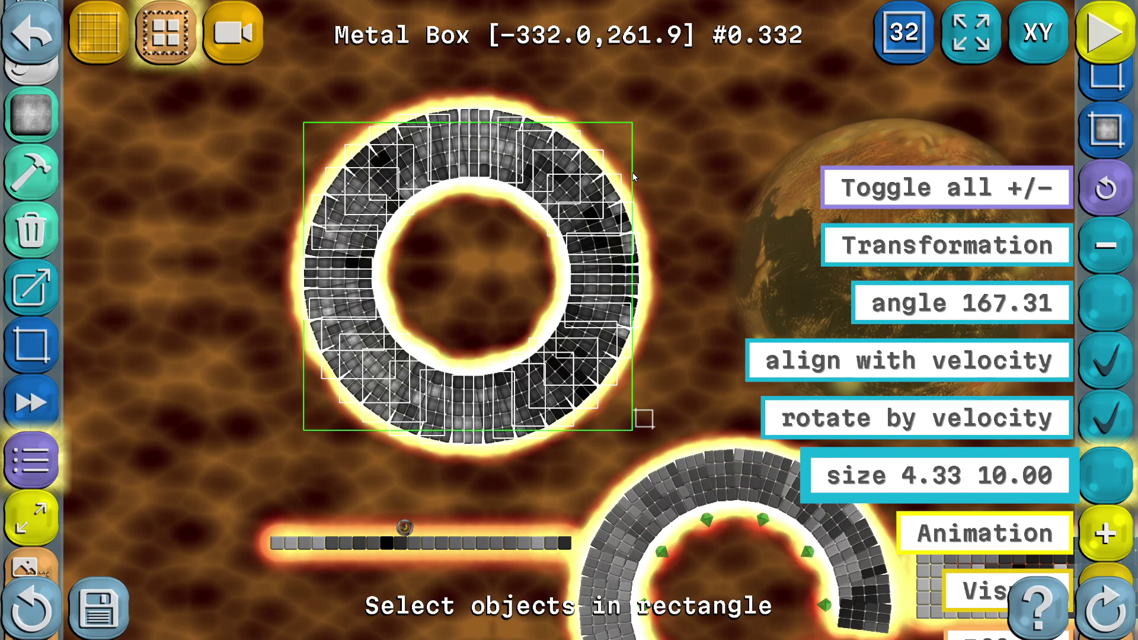
pyautogui.click(42, 510)
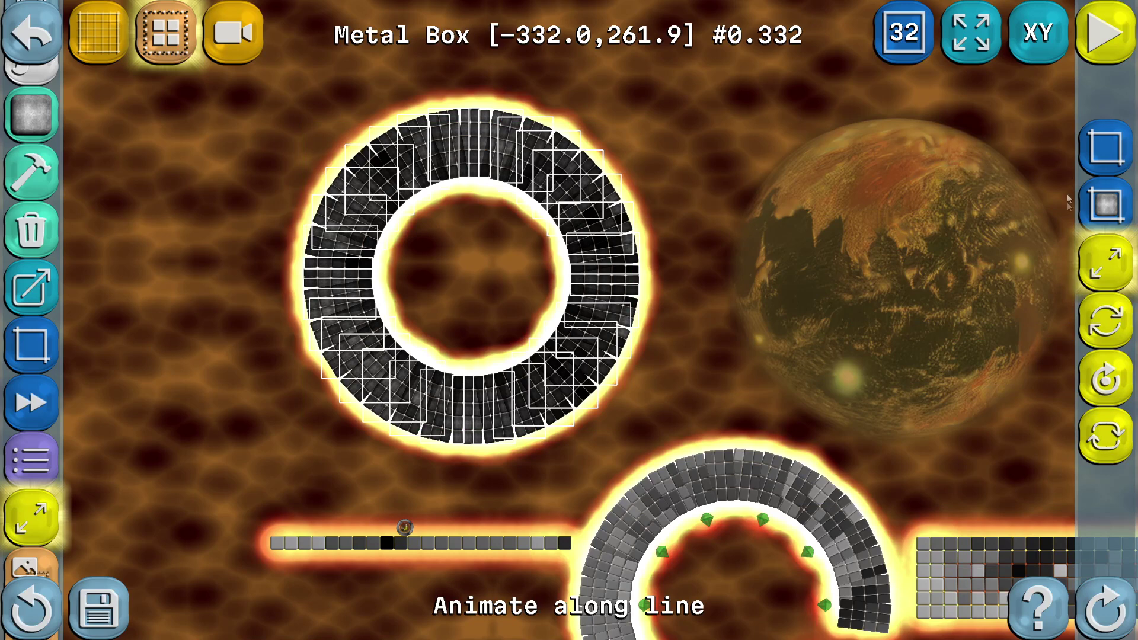
pyautogui.click(1104, 317)
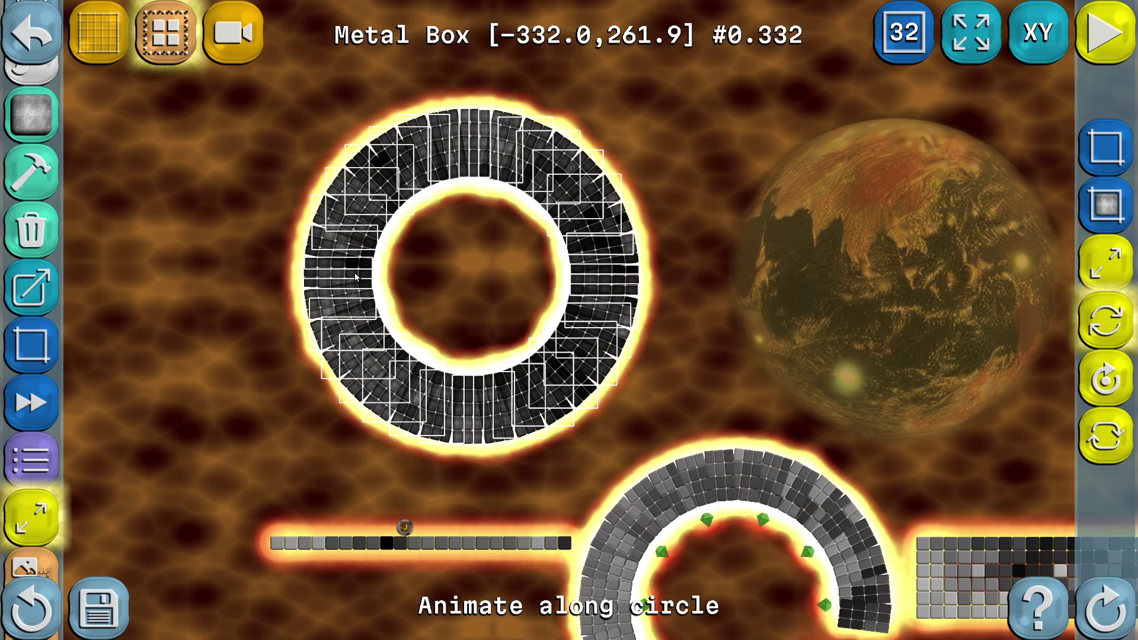
pyautogui.moveTo(335, 275); pyautogui.dragTo(607, 279)
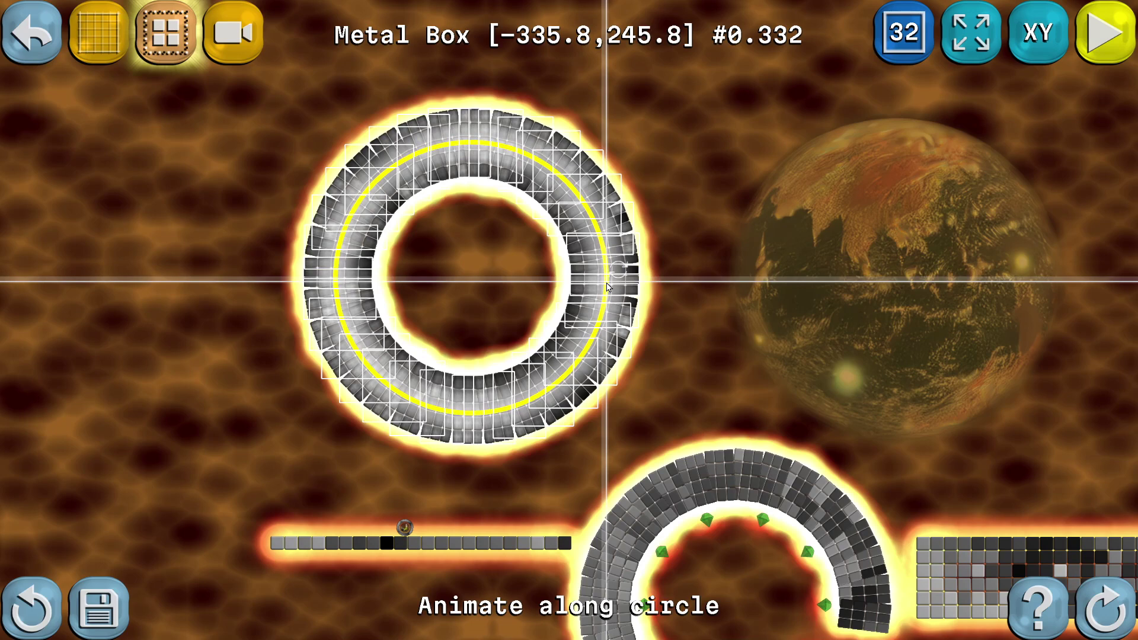
pyautogui.moveTo(607, 287); pyautogui.dragTo(608, 287)
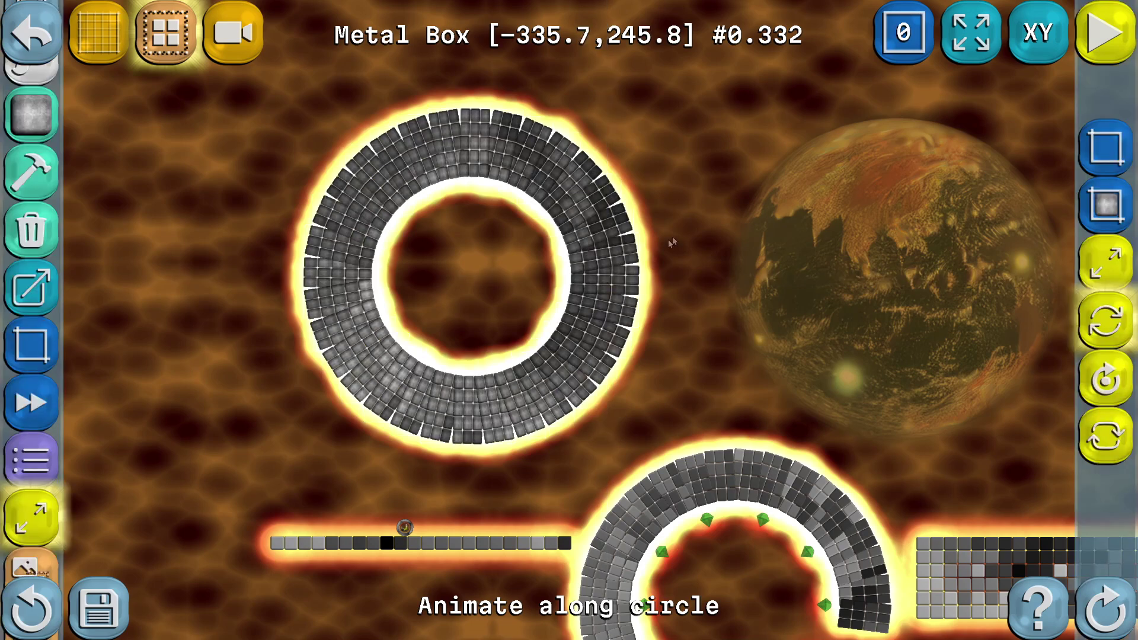
# Step: Play the level to compare the new ring's motion with the existing rotating rings, and pause it again
pyautogui.click(1089, 41)
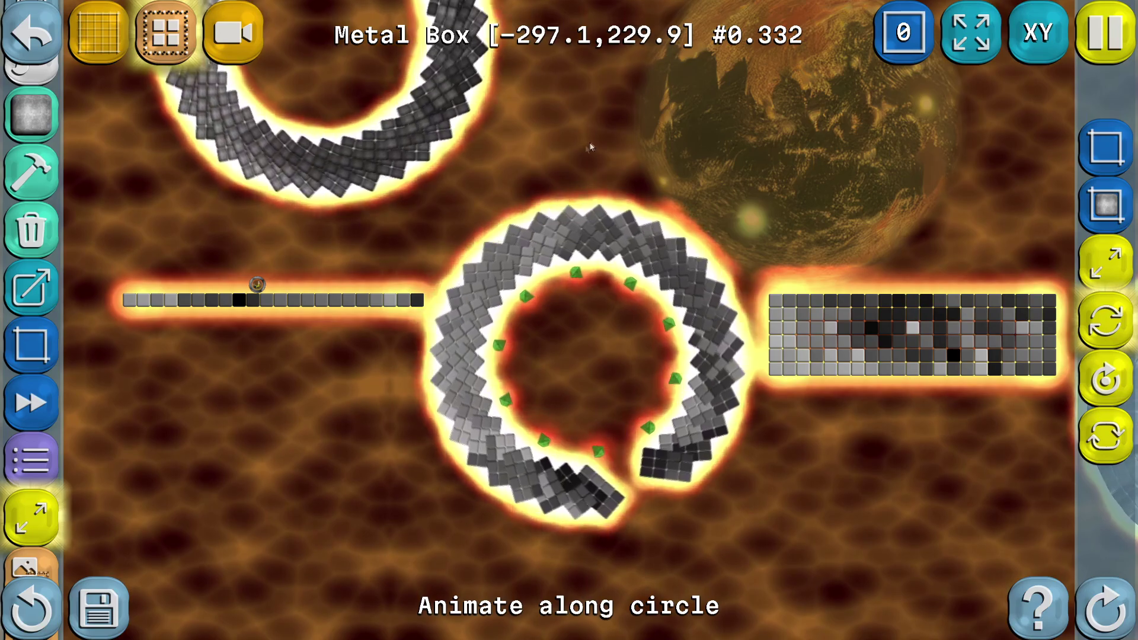
pyautogui.moveTo(509, 87); pyautogui.dragTo(593, 224)
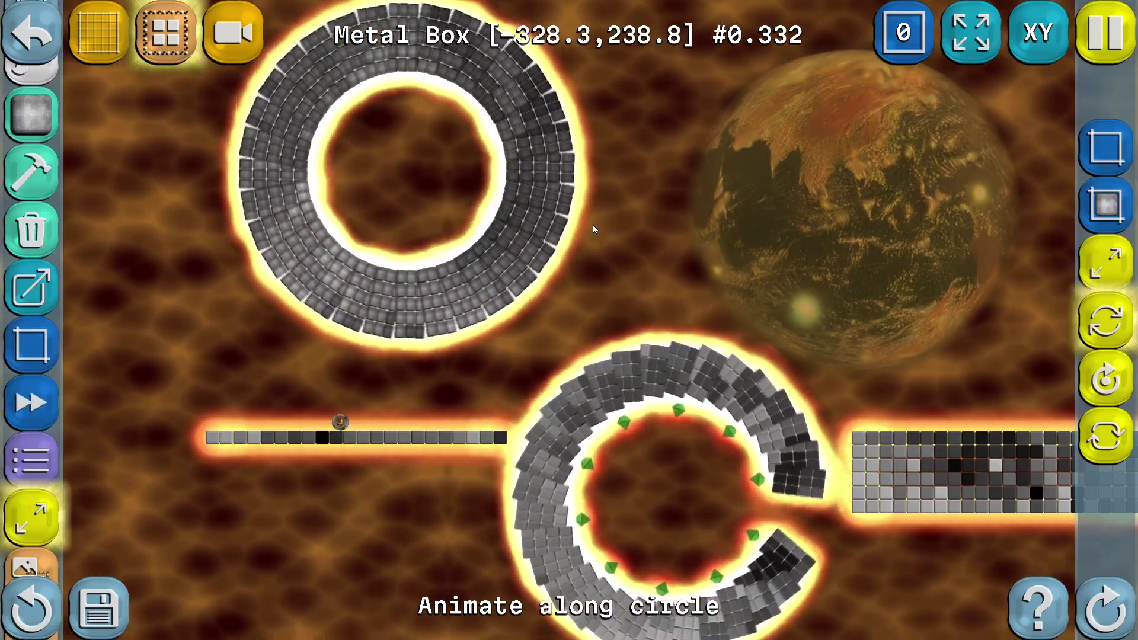
pyautogui.moveTo(907, 331); pyautogui.dragTo(451, 93)
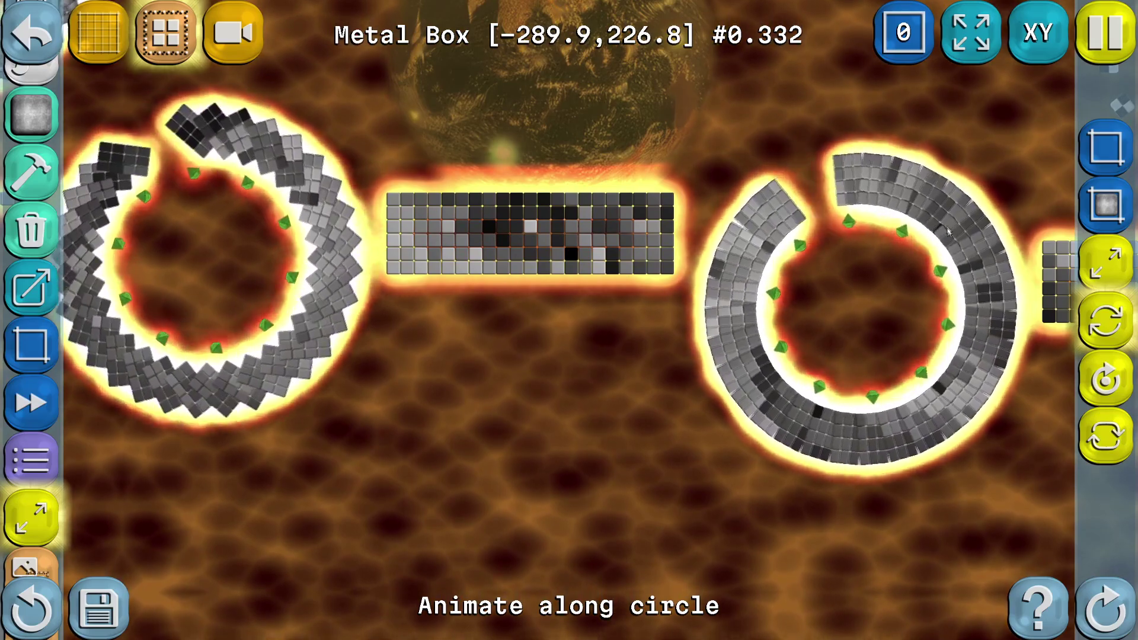
pyautogui.moveTo(436, 127); pyautogui.dragTo(813, 273)
pyautogui.moveTo(626, 137); pyautogui.dragTo(739, 270)
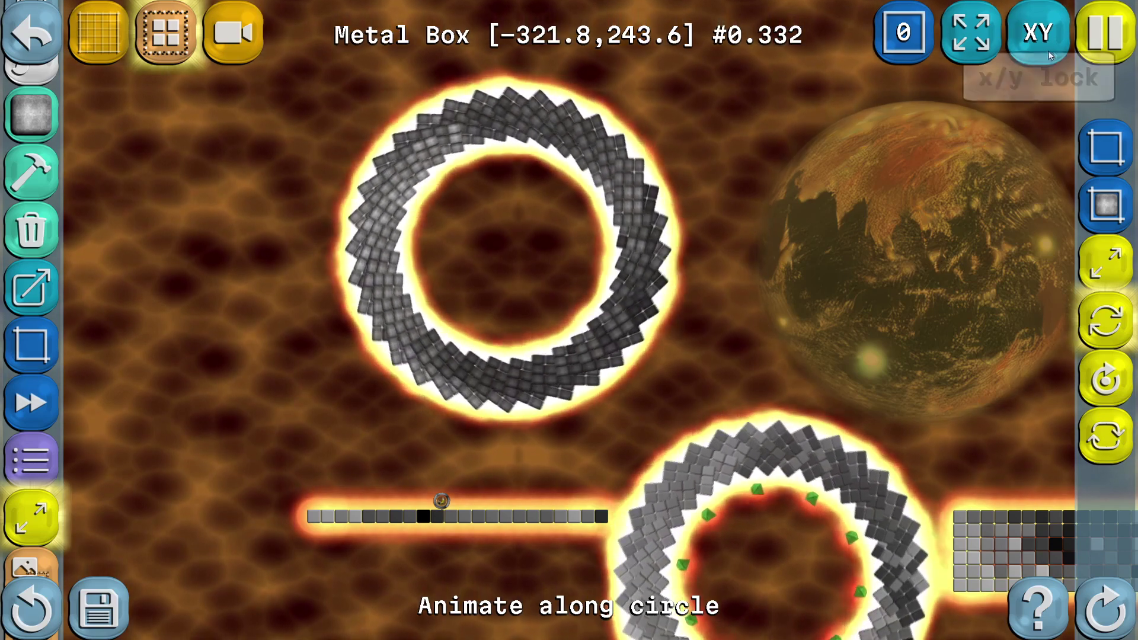
pyautogui.click(1117, 34)
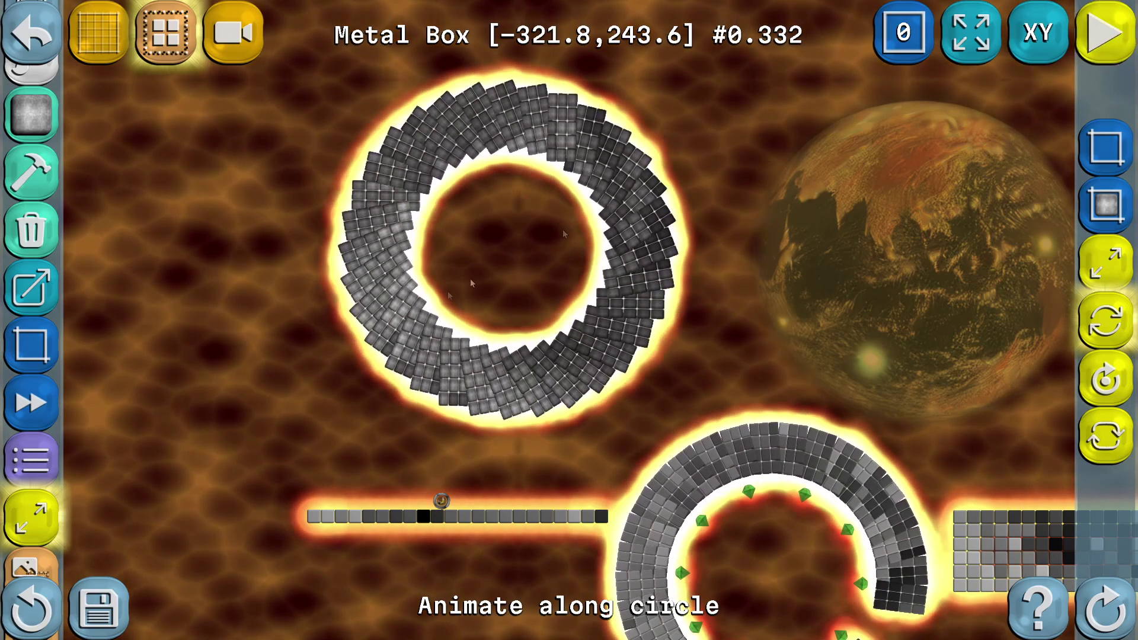
# Step: Undo the box movement from the last playback and select the ring's 32 metal boxes with a rectangle around it
pyautogui.click(44, 594)
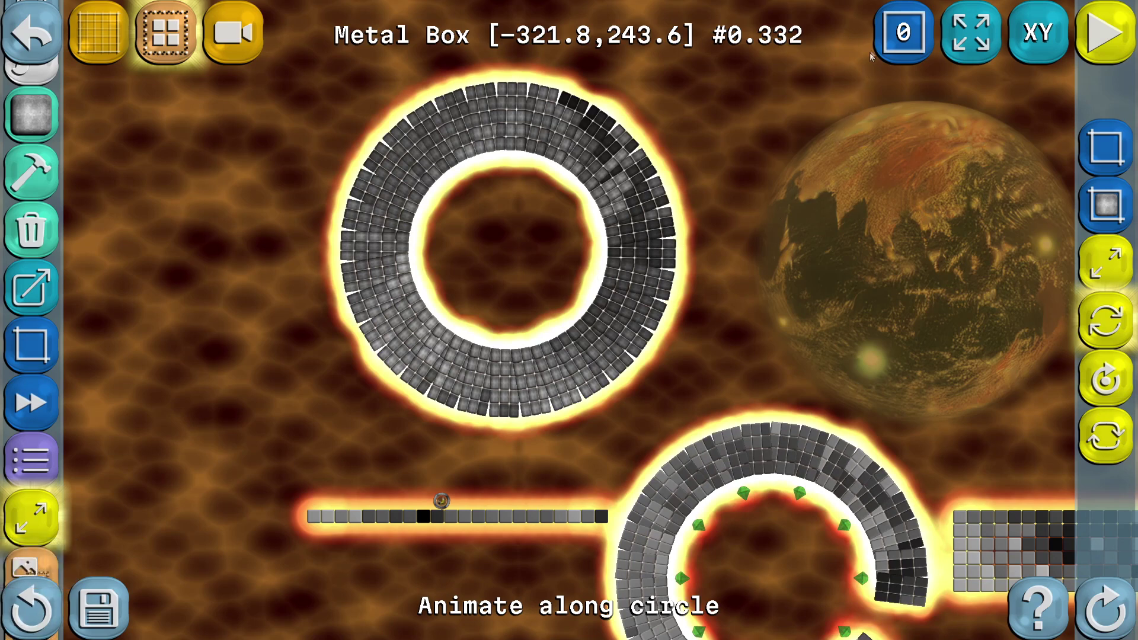
pyautogui.click(903, 33)
pyautogui.moveTo(367, 217)
pyautogui.mouseDown()
pyautogui.moveTo(356, 242)
pyautogui.moveTo(575, 385)
pyautogui.mouseUp()
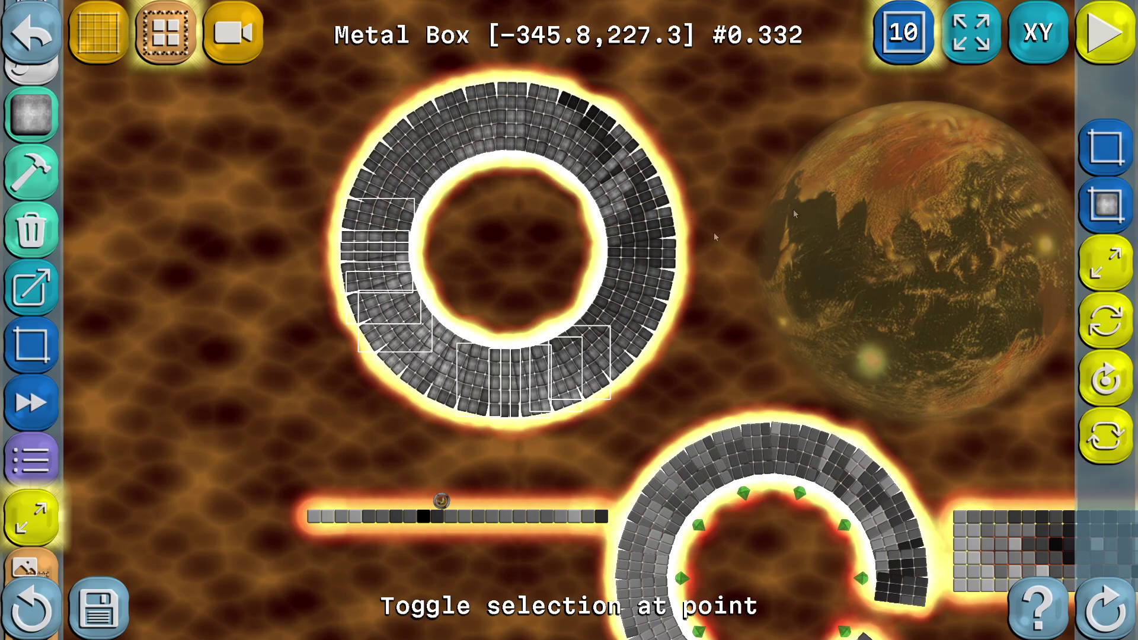
pyautogui.click(1105, 155)
pyautogui.moveTo(294, 68); pyautogui.dragTo(689, 458)
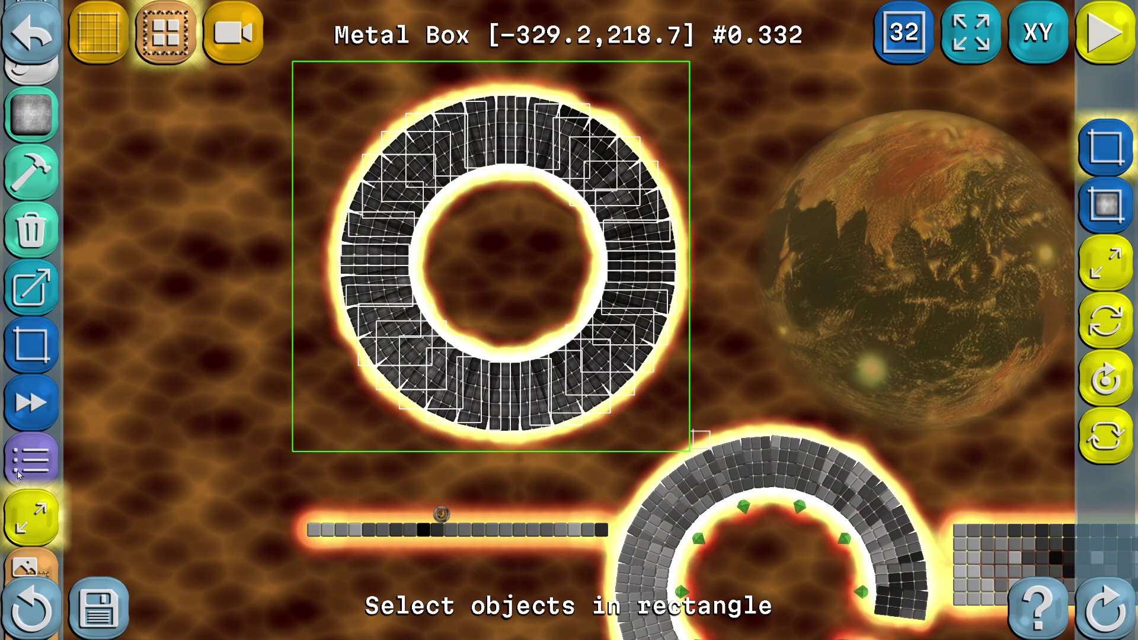
# Step: Enable align with velocity for the selected boxes, play the level to check the ring with nothing selected, and pause it
pyautogui.click(49, 462)
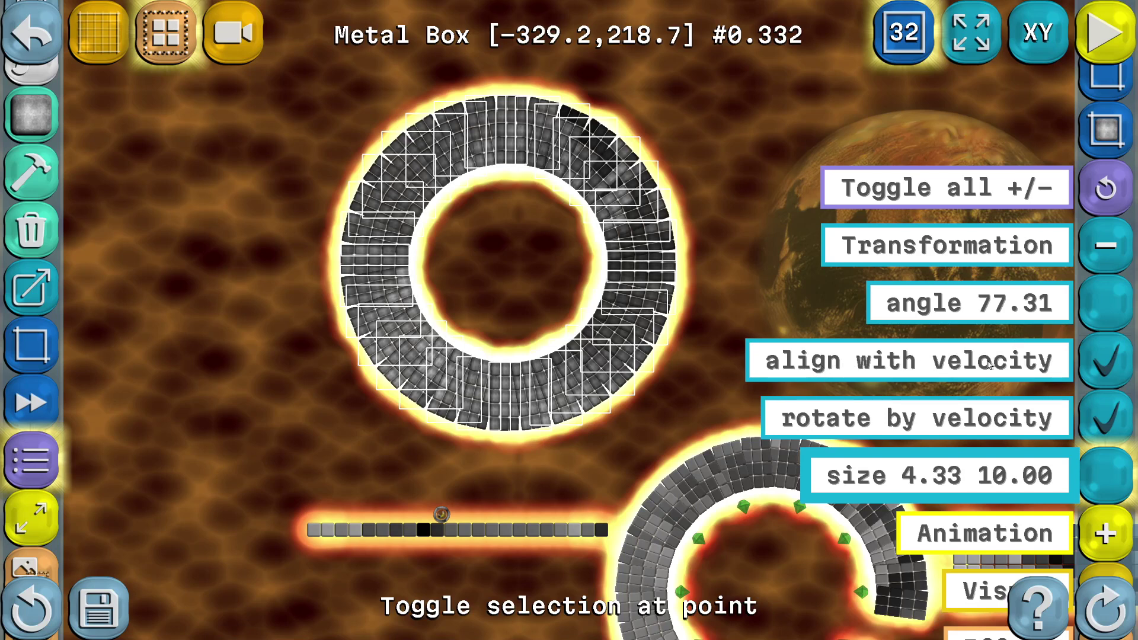
pyautogui.click(1103, 354)
pyautogui.click(1095, 35)
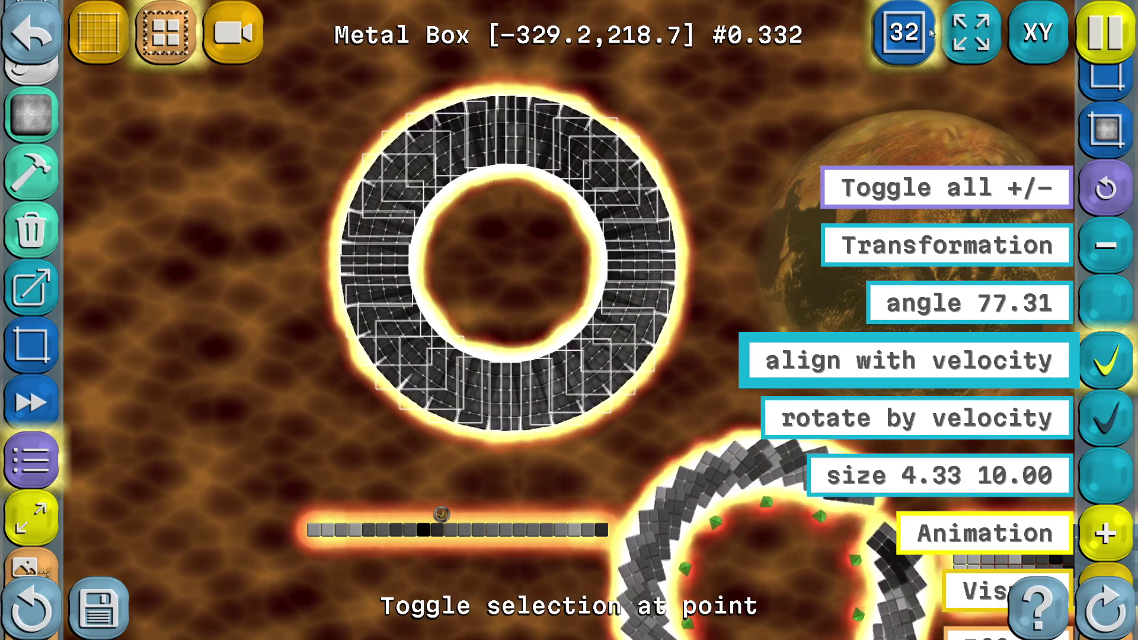
pyautogui.click(910, 32)
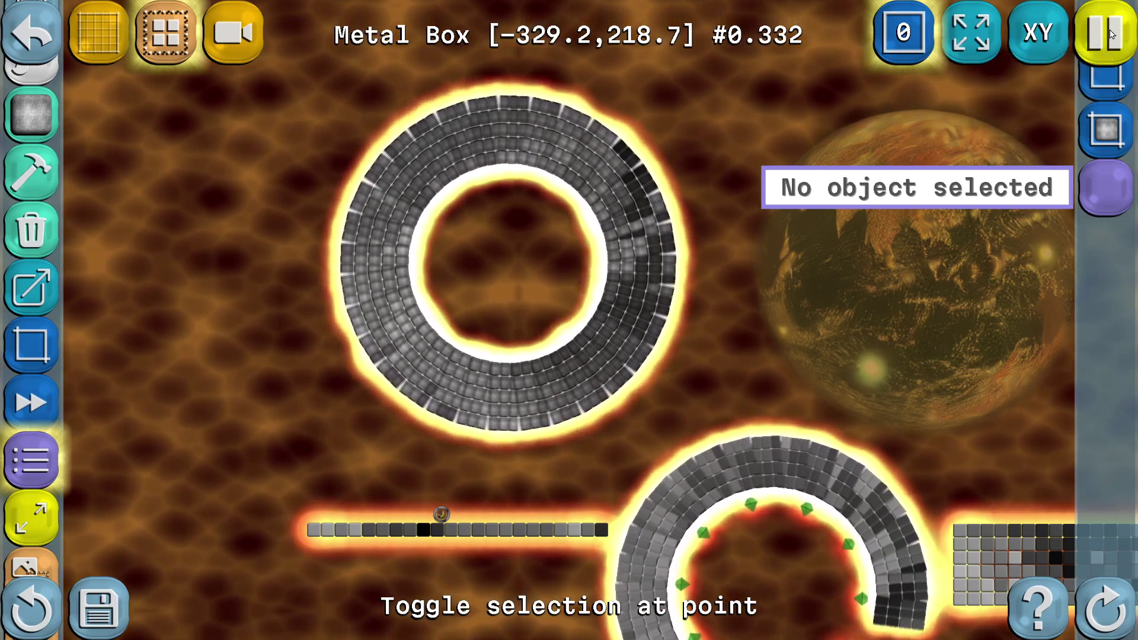
pyautogui.click(1107, 34)
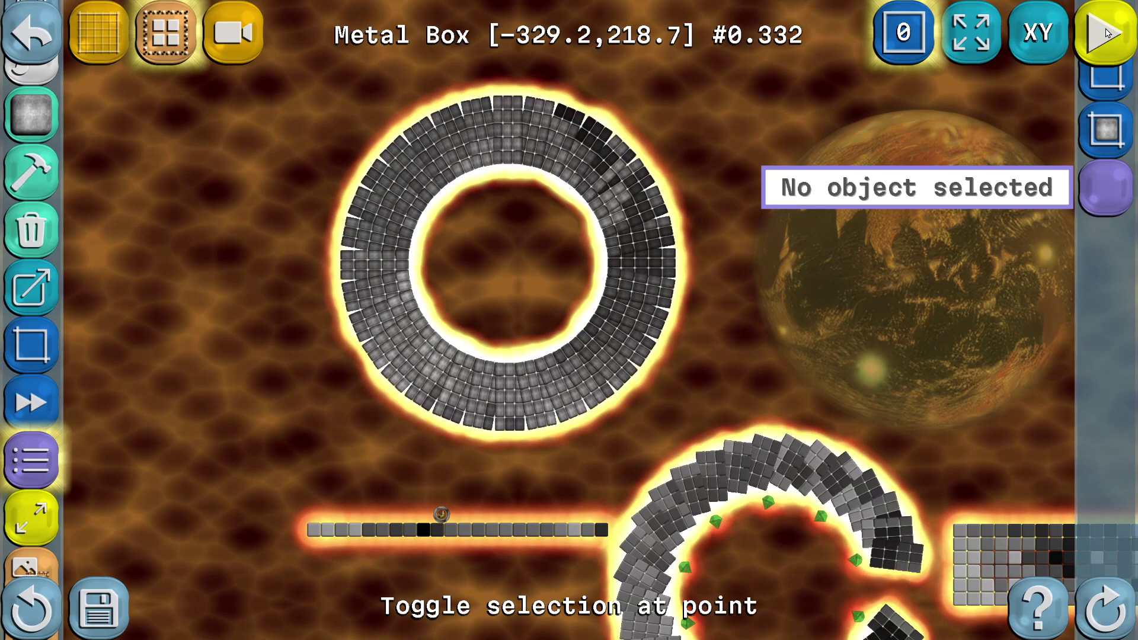
pyautogui.moveTo(933, 350); pyautogui.dragTo(823, 295, button='right')
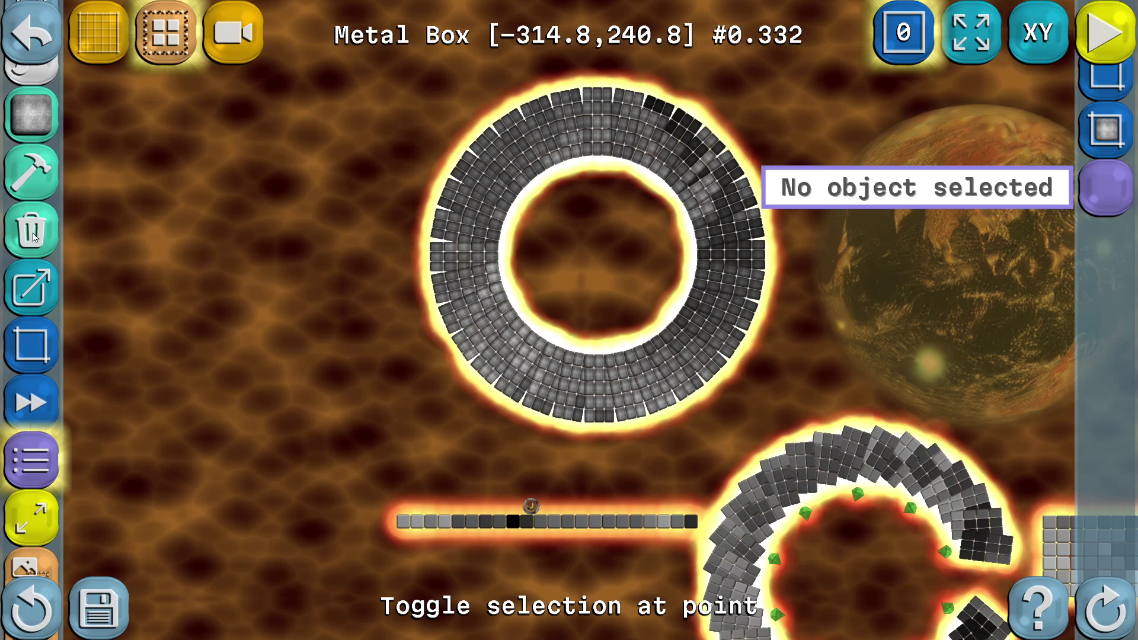
pyautogui.click(33, 236)
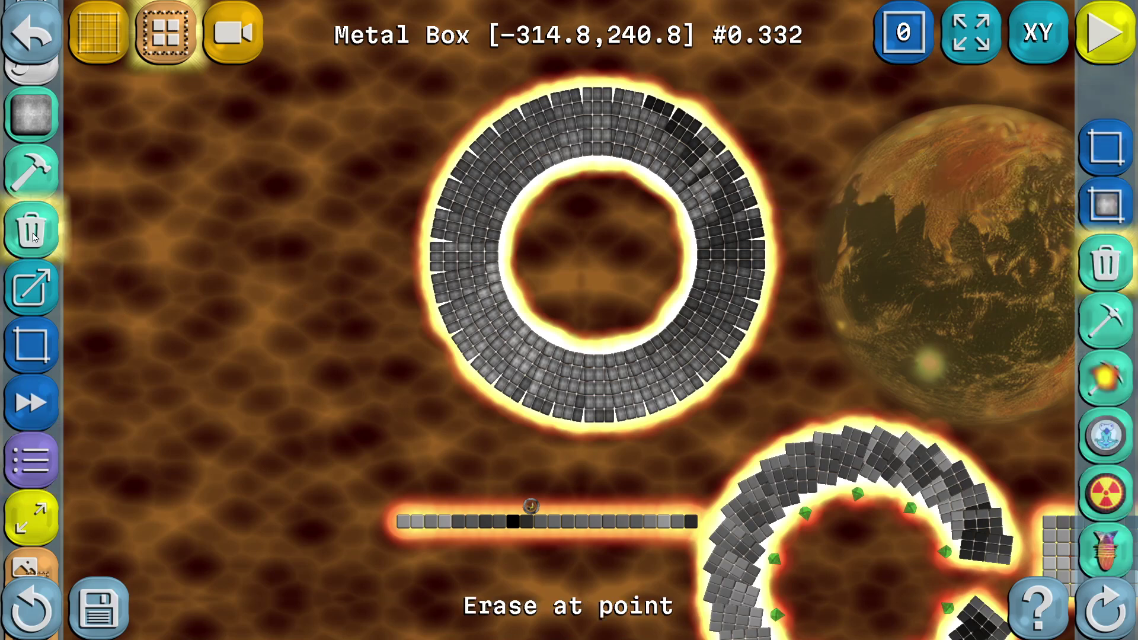
pyautogui.moveTo(399, 267)
pyautogui.mouseDown()
pyautogui.moveTo(490, 249)
pyautogui.moveTo(481, 241)
pyautogui.mouseUp()
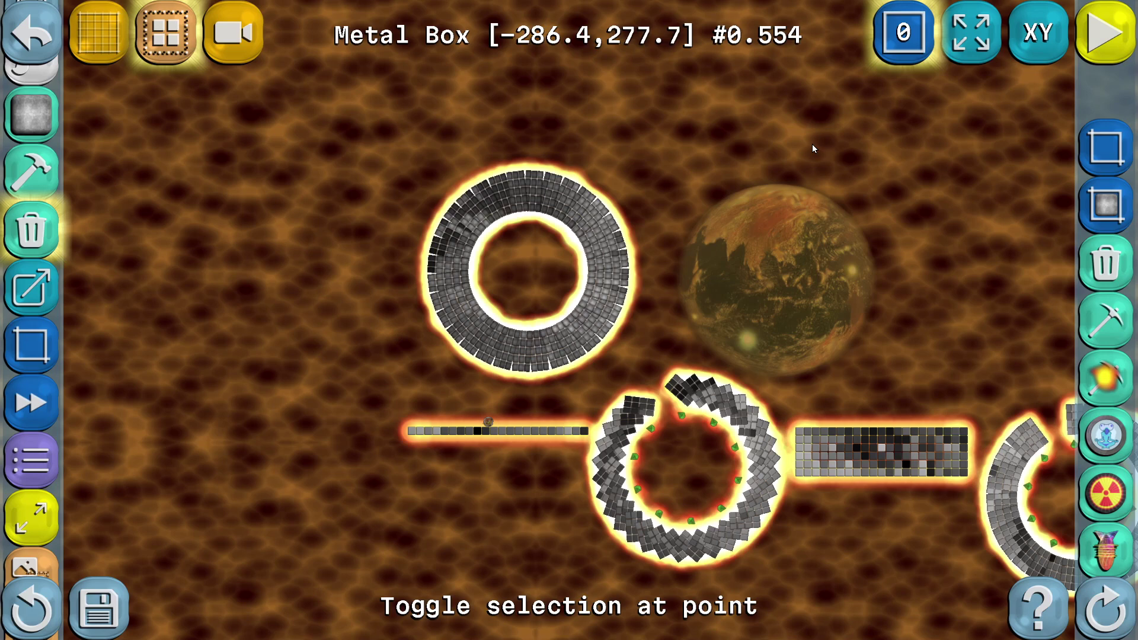
# Step: Reselect the whole upper ring of 32 metal boxes with a rectangular selection, leaving out the lower ring
pyautogui.click(1113, 147)
pyautogui.moveTo(420, 157); pyautogui.dragTo(449, 270)
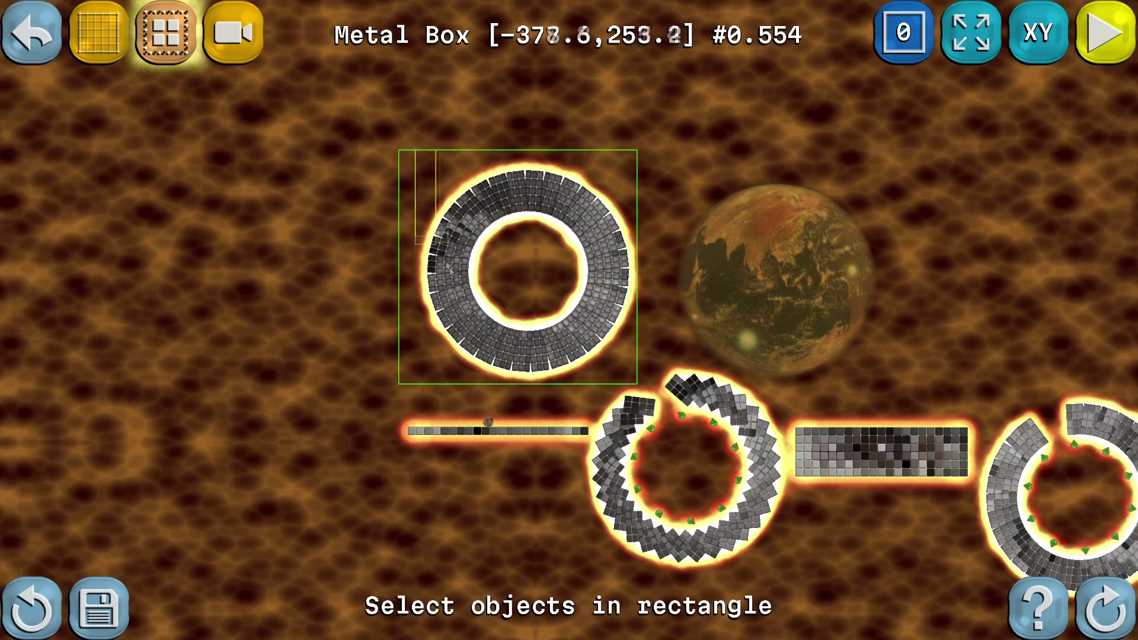
pyautogui.moveTo(639, 388); pyautogui.dragTo(638, 388)
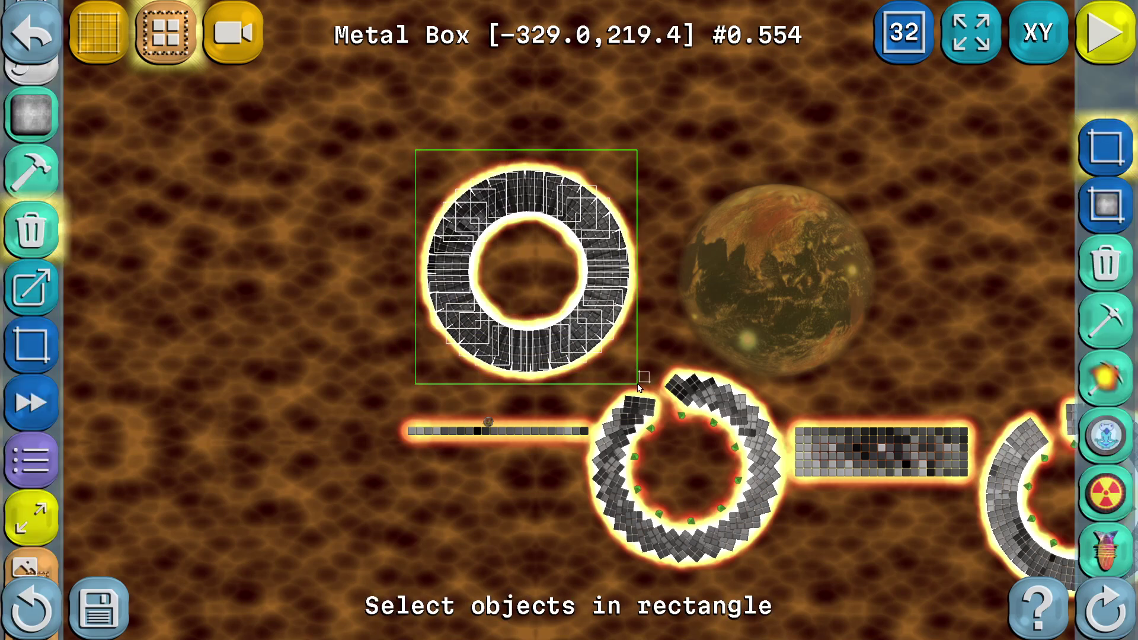
# Step: Play the level and try the easeInOutQuad and easeInOutCubic equations in the selected boxes' animation properties
pyautogui.click(40, 472)
pyautogui.click(1091, 190)
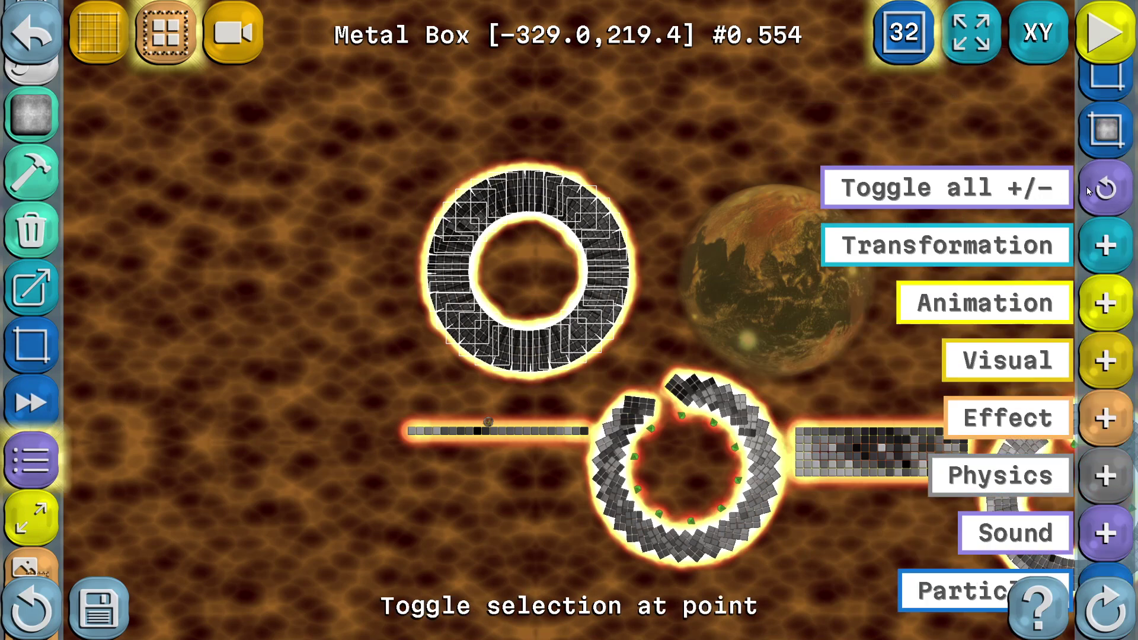
pyautogui.click(1102, 300)
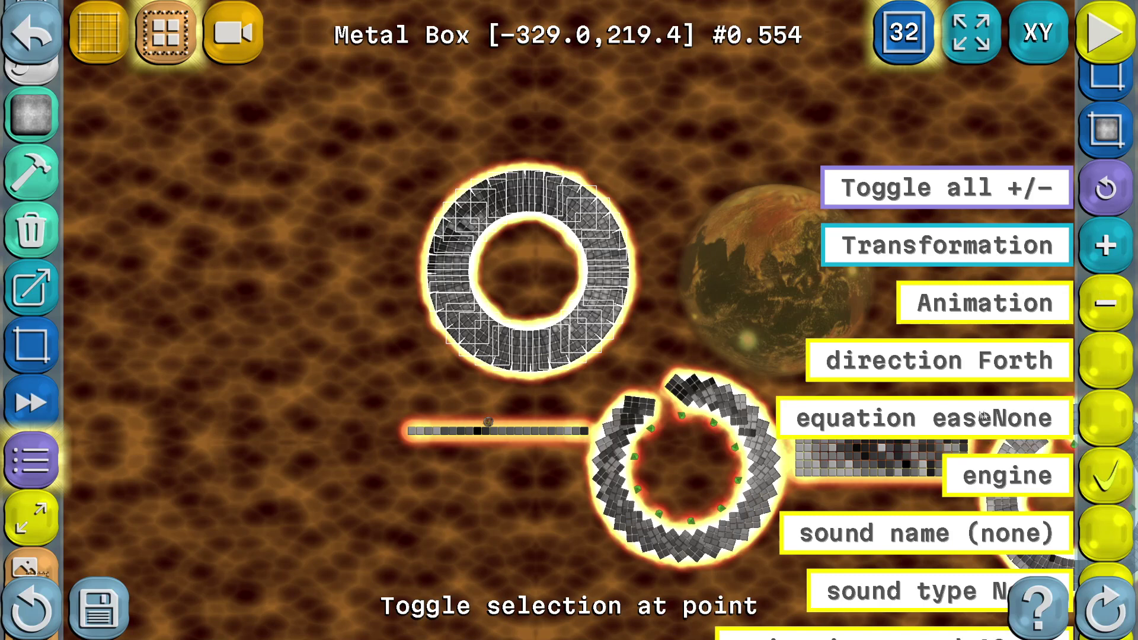
pyautogui.click(1106, 417)
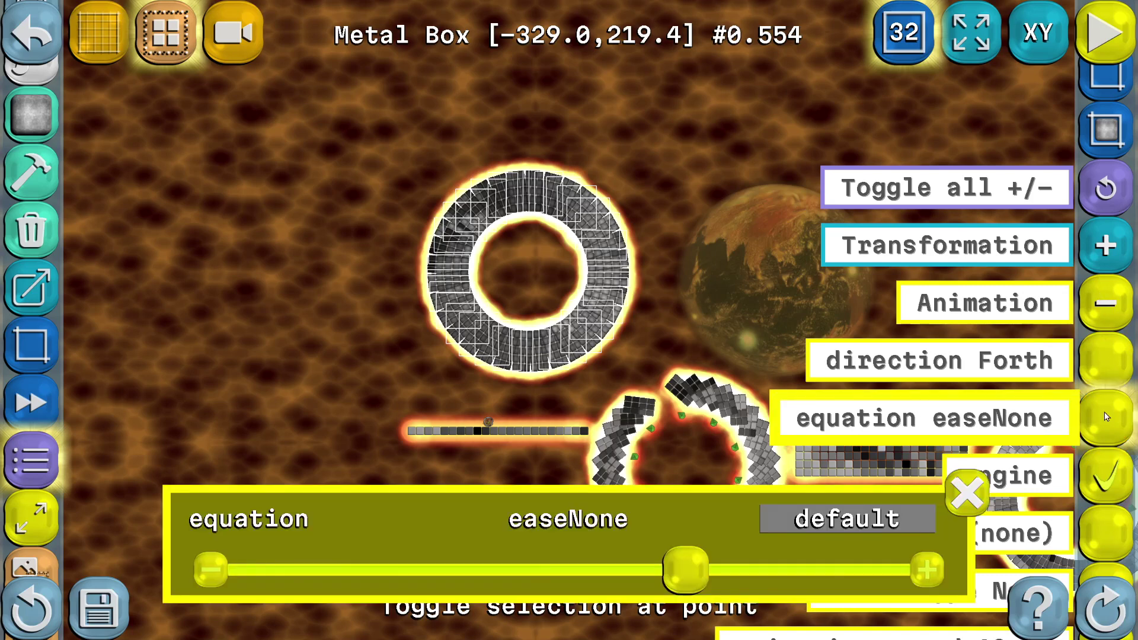
pyautogui.click(1103, 37)
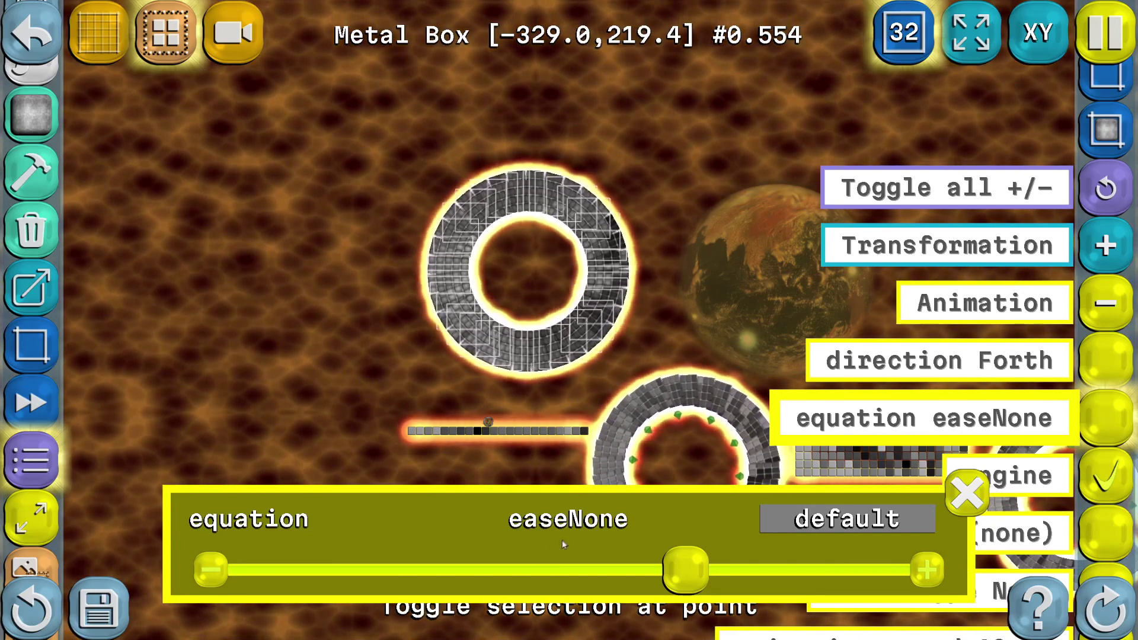
pyautogui.click(485, 570)
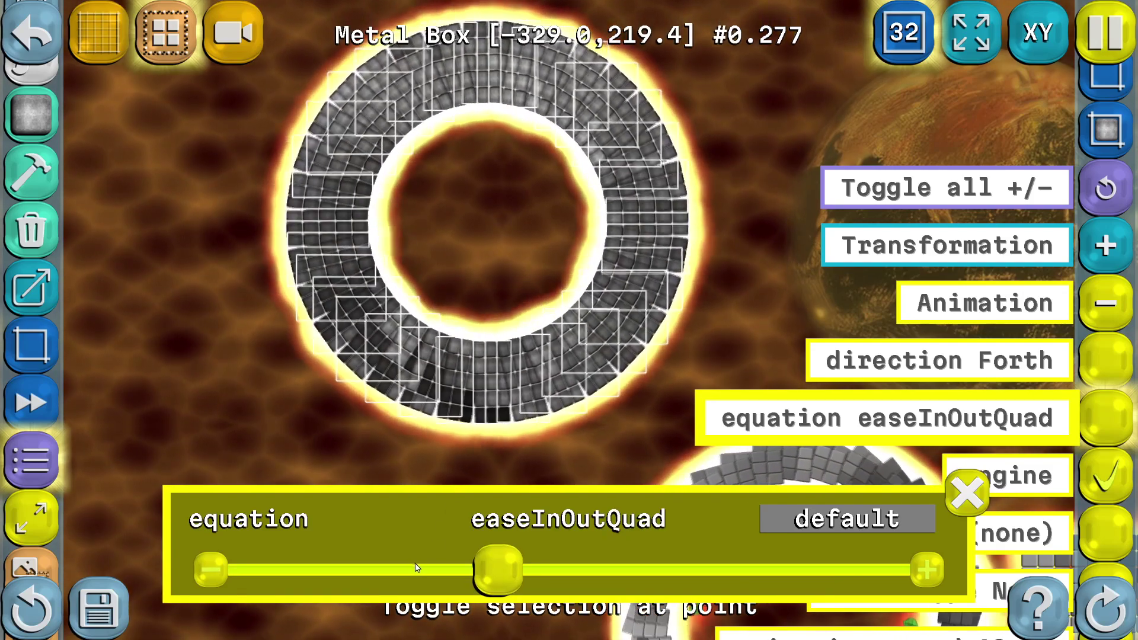
pyautogui.moveTo(498, 570); pyautogui.dragTo(419, 571)
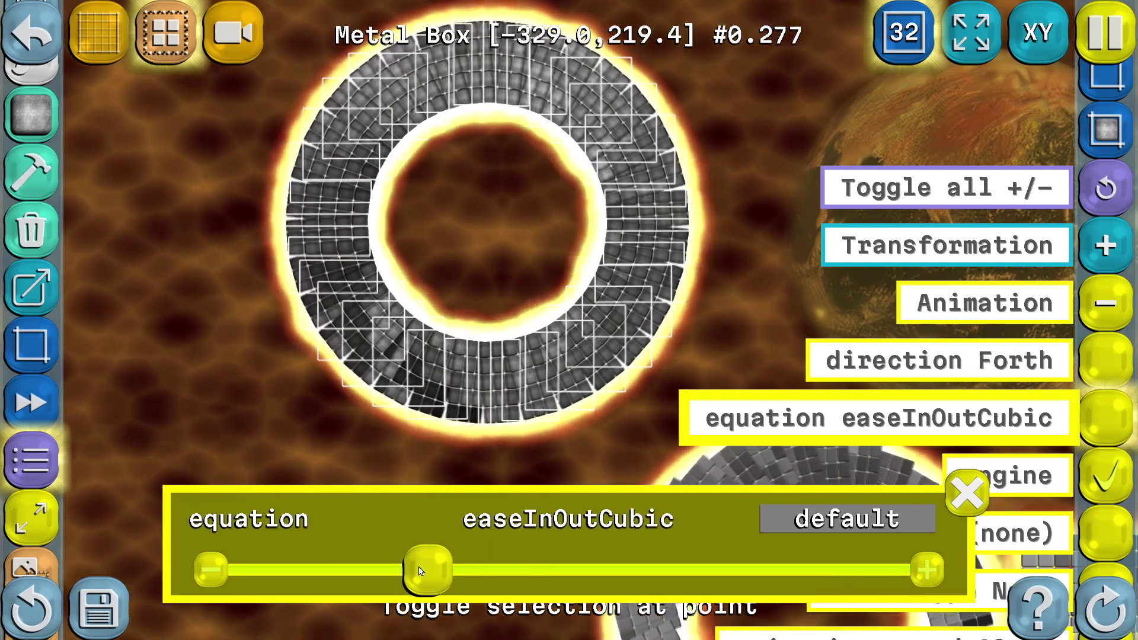
# Step: Set the ring boxes' animation equation to easeInOutBack and clear the selection while the level keeps playing
pyautogui.click(211, 570)
pyautogui.click(212, 570)
pyautogui.click(212, 571)
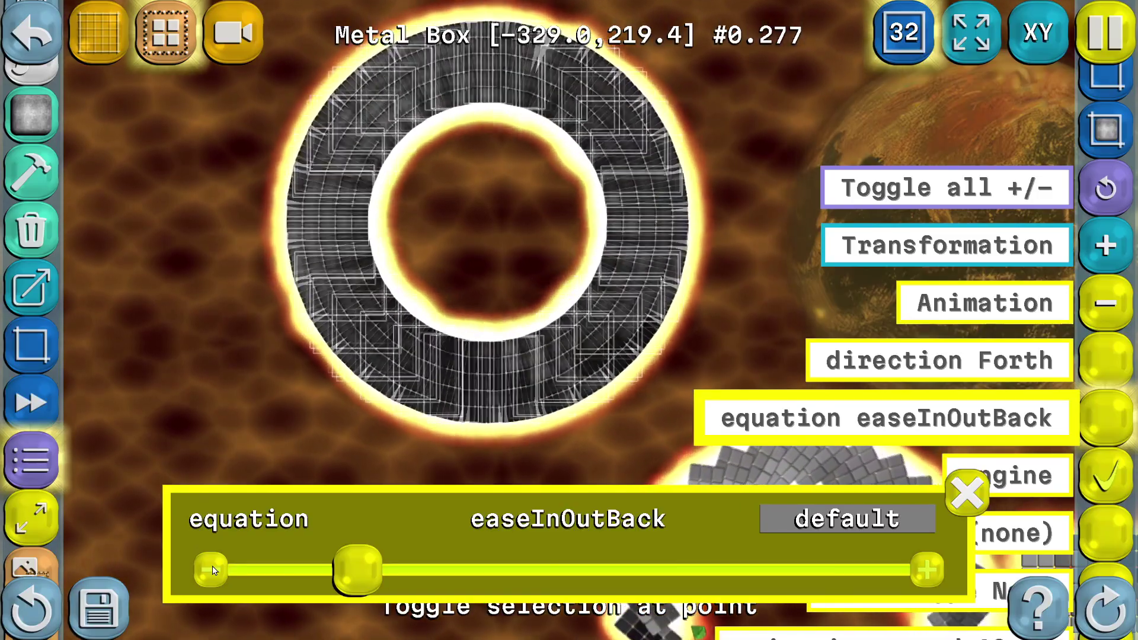
pyautogui.click(904, 32)
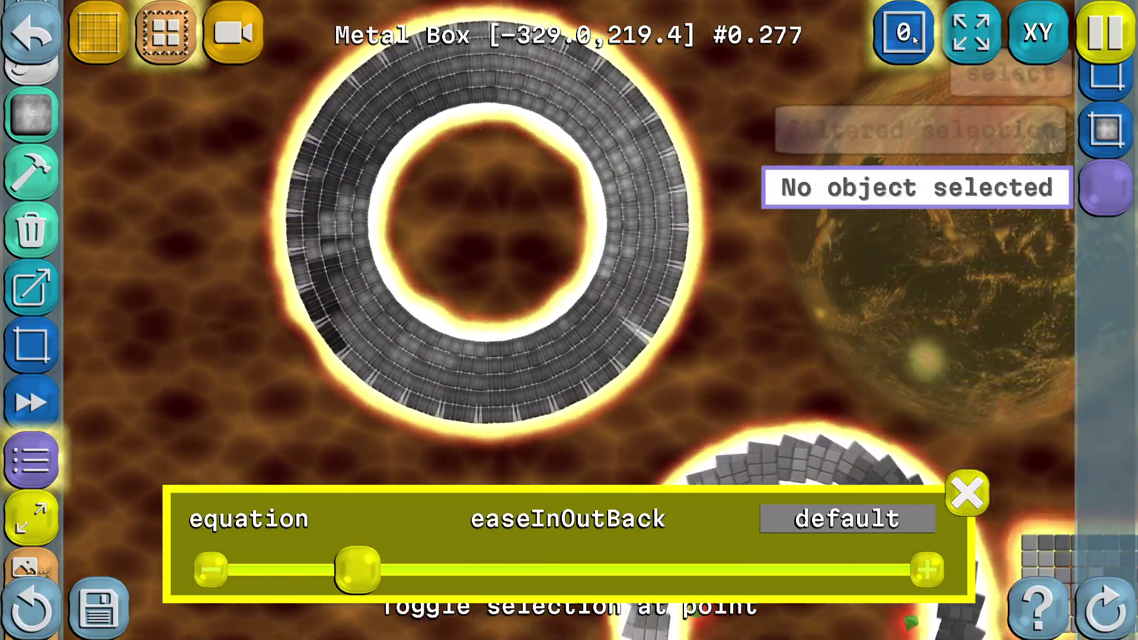